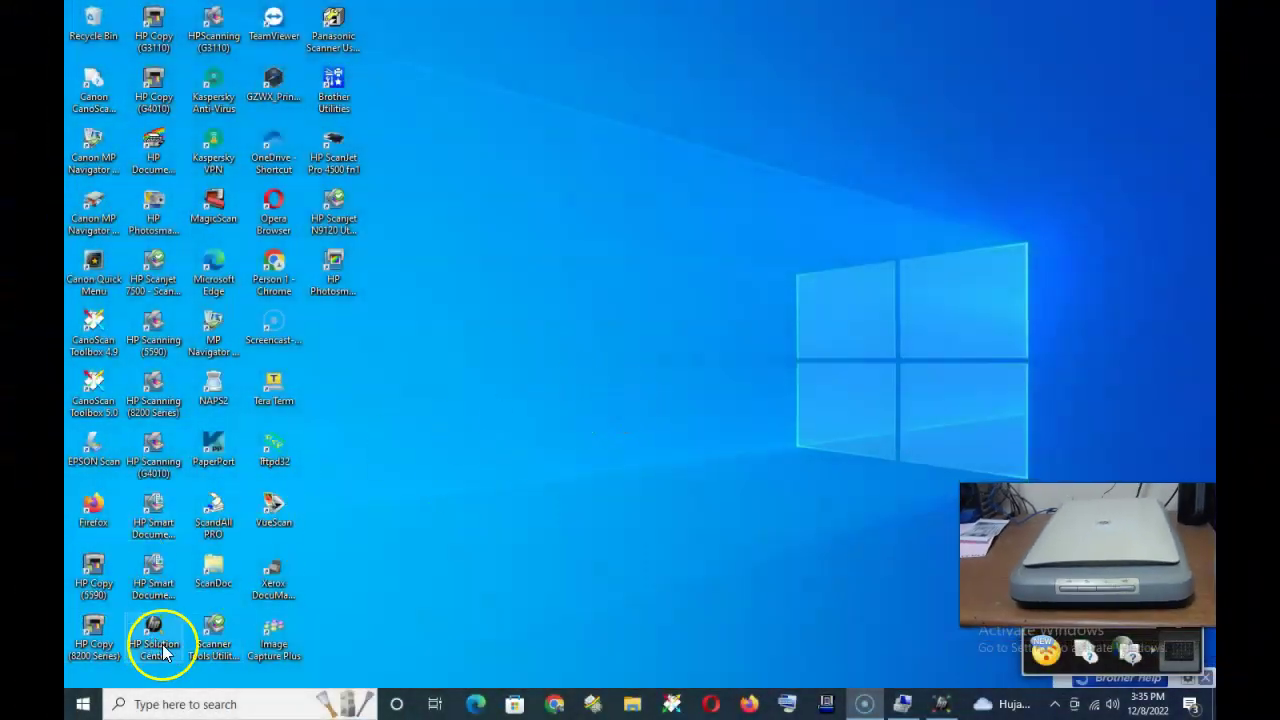
Step: Open HP Solution Center, start a document scan and select the Document to PDF File scan shortcut
click(941, 706)
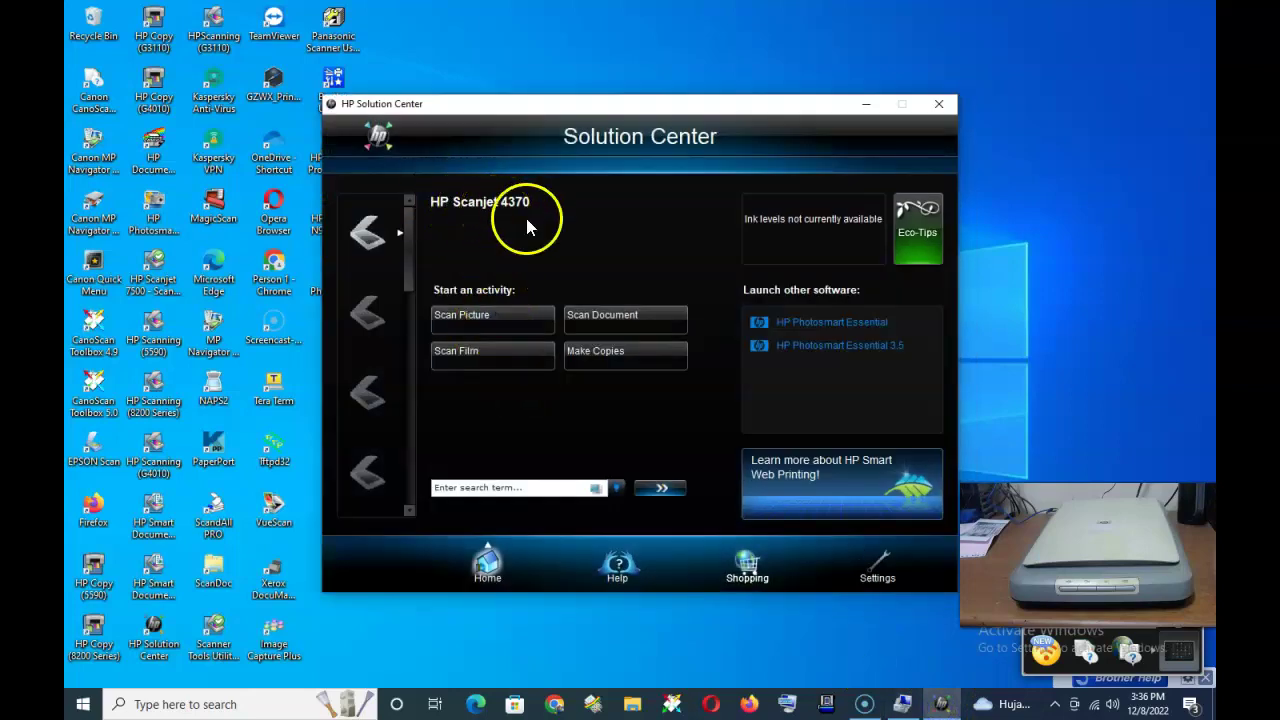
click(619, 326)
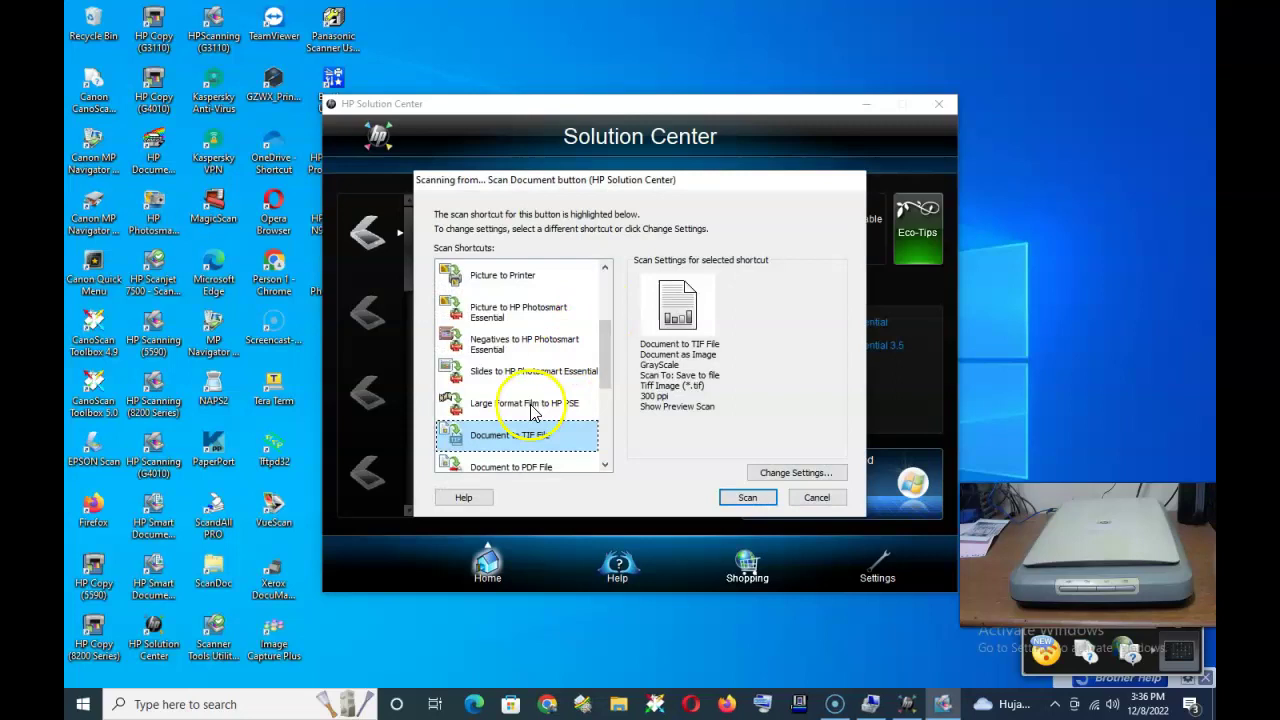
scroll(530, 405, down, 1)
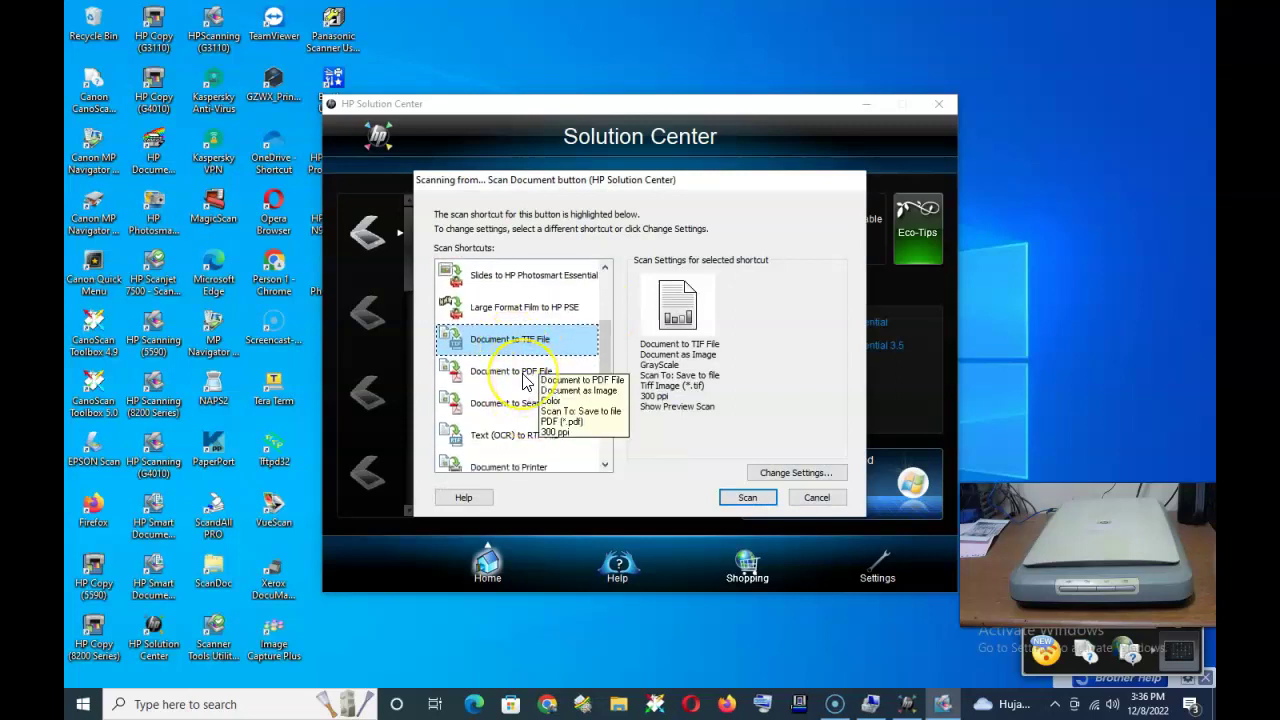
click(524, 381)
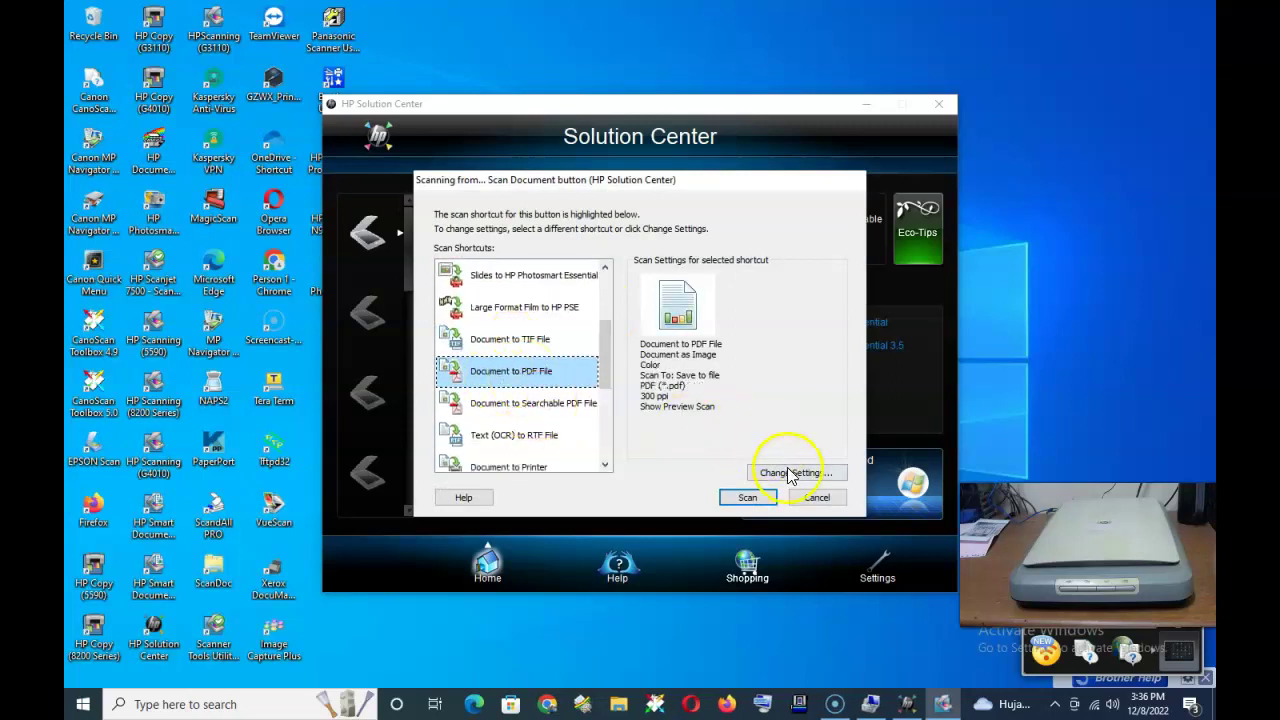
Step: Review the output resolution choices in the advanced document settings of the PDF shortcut
click(789, 473)
click(690, 278)
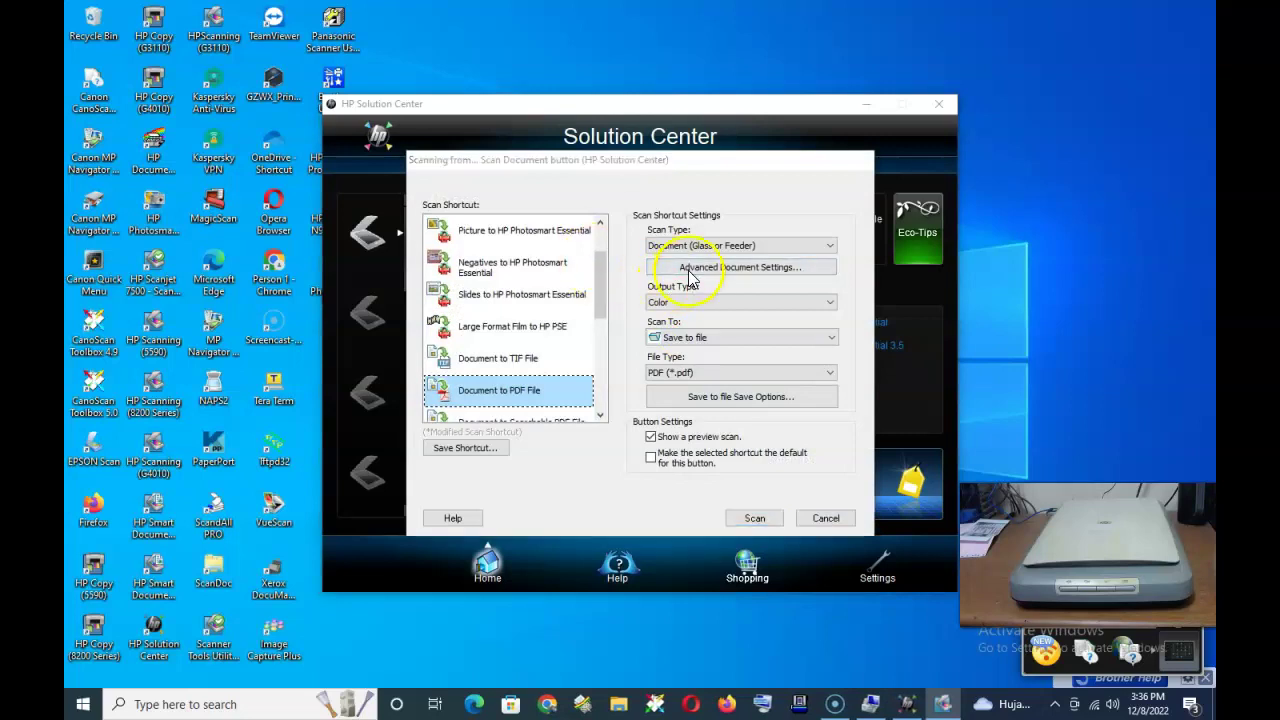
click(497, 259)
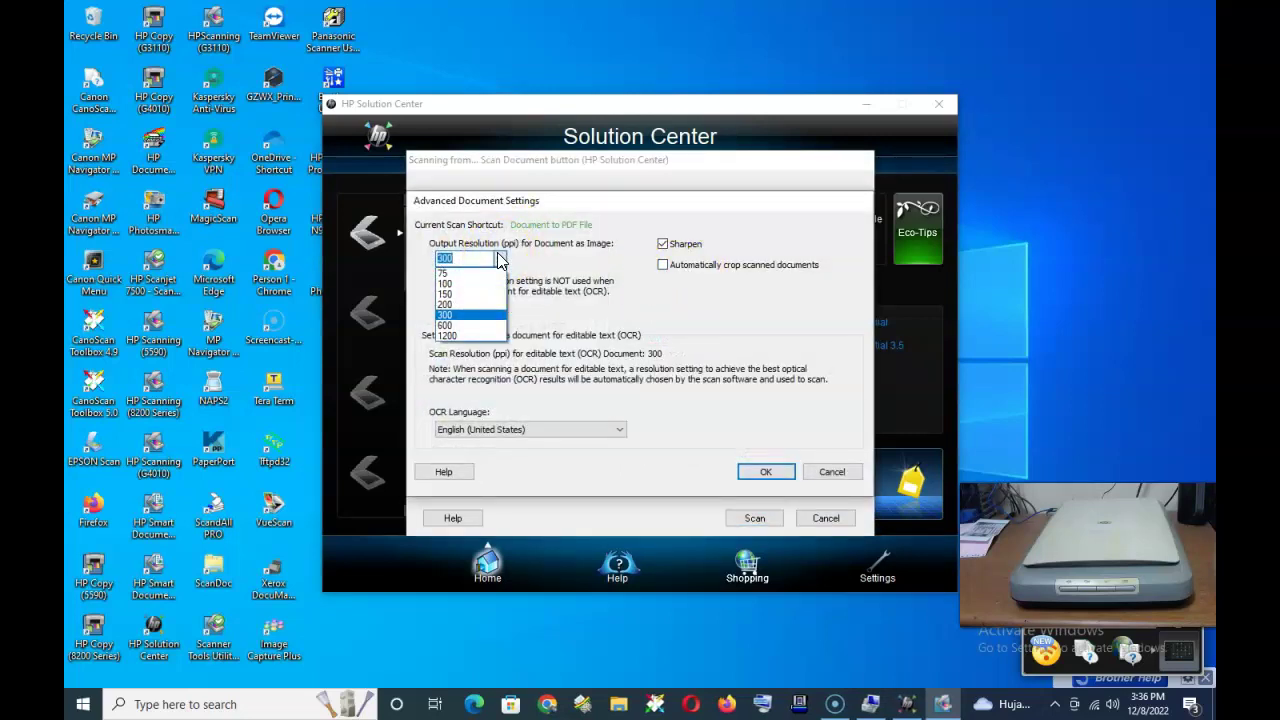
click(500, 260)
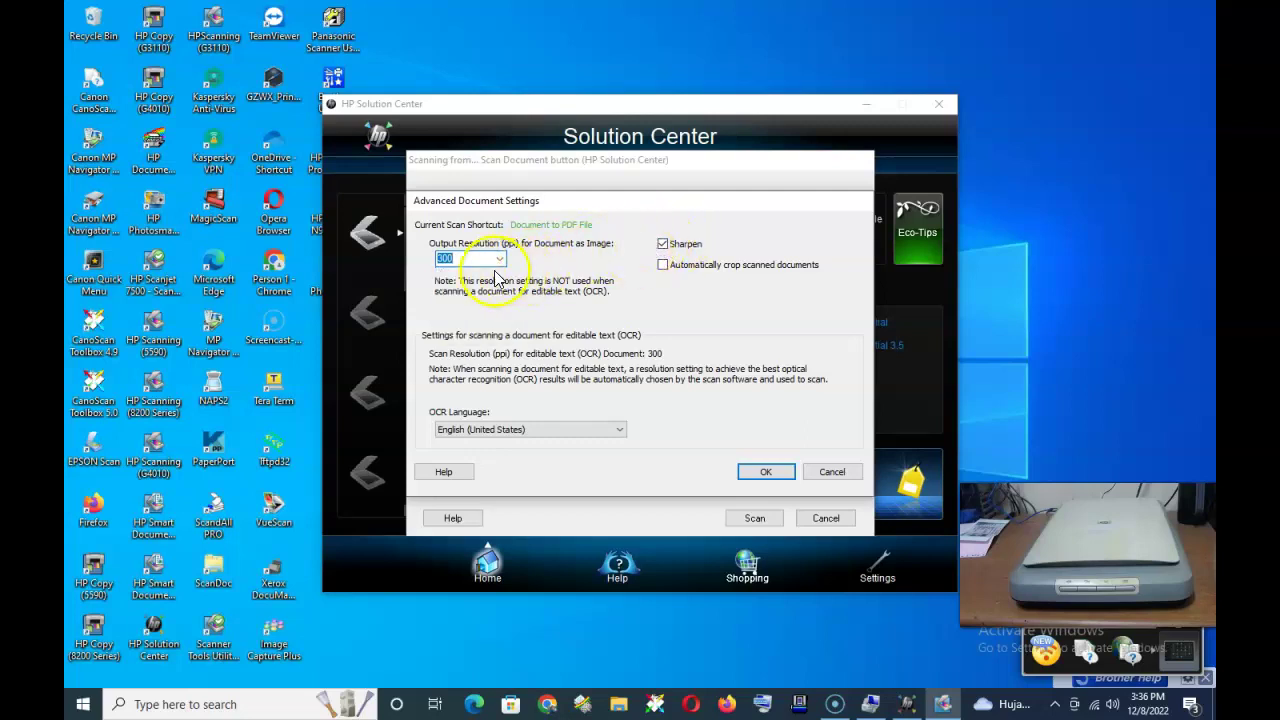
click(499, 261)
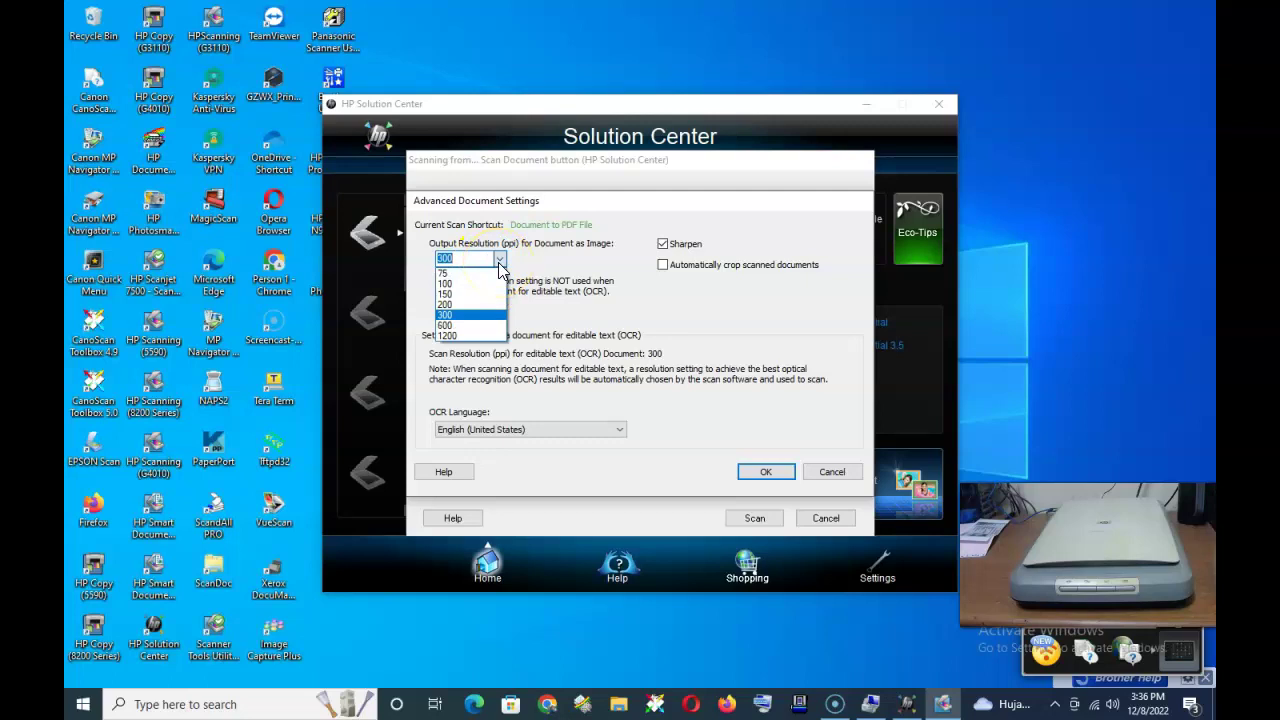
click(500, 262)
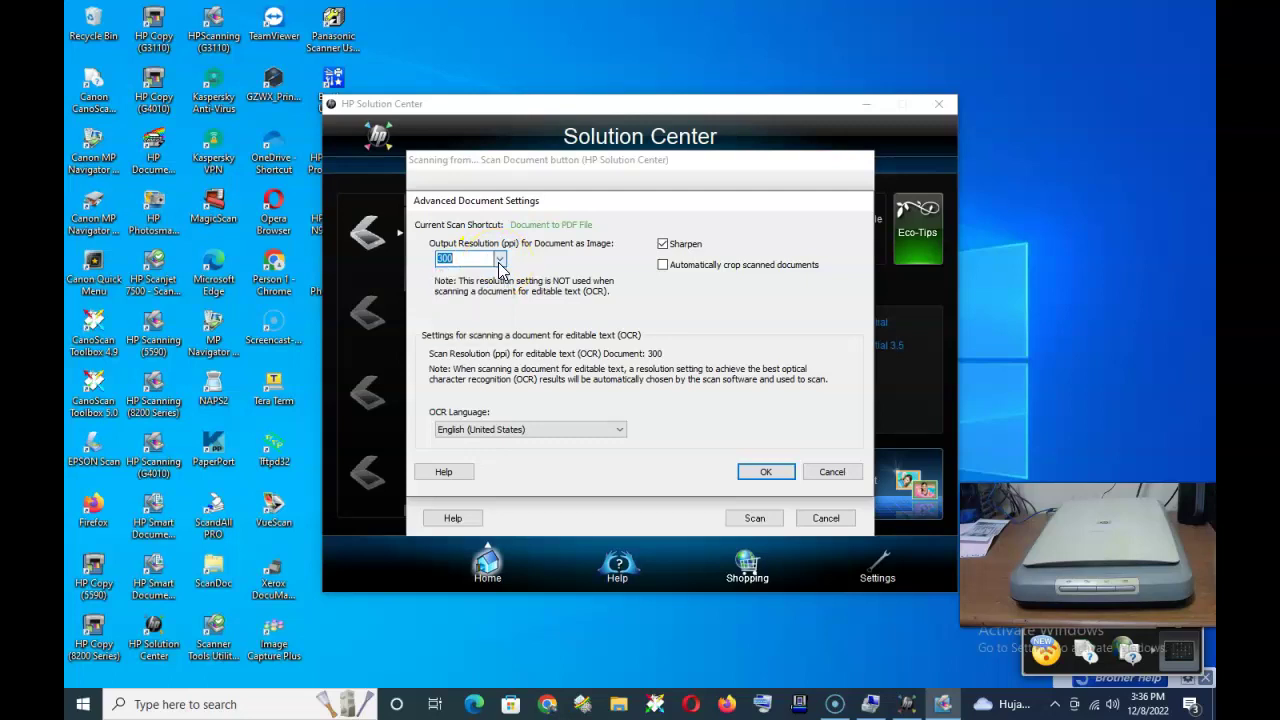
click(760, 474)
Step: Check the output type setting and the available file types for the PDF scan shortcut
click(658, 304)
click(658, 306)
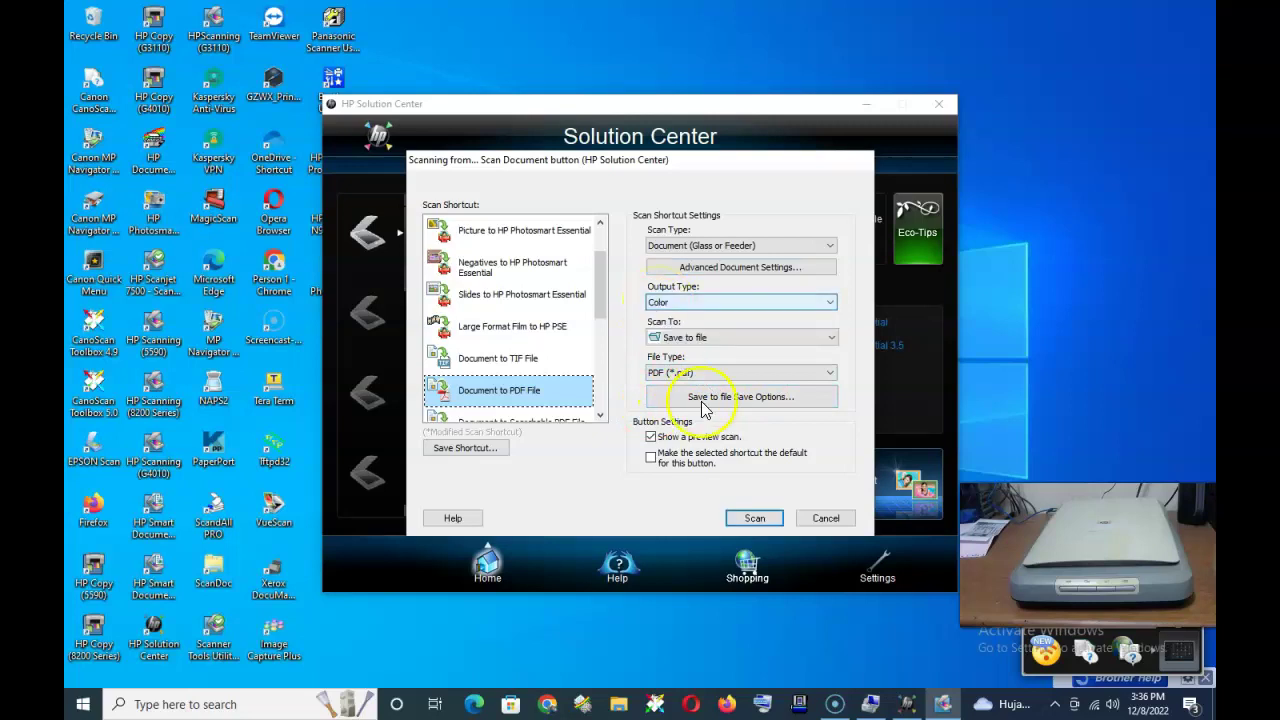
click(704, 373)
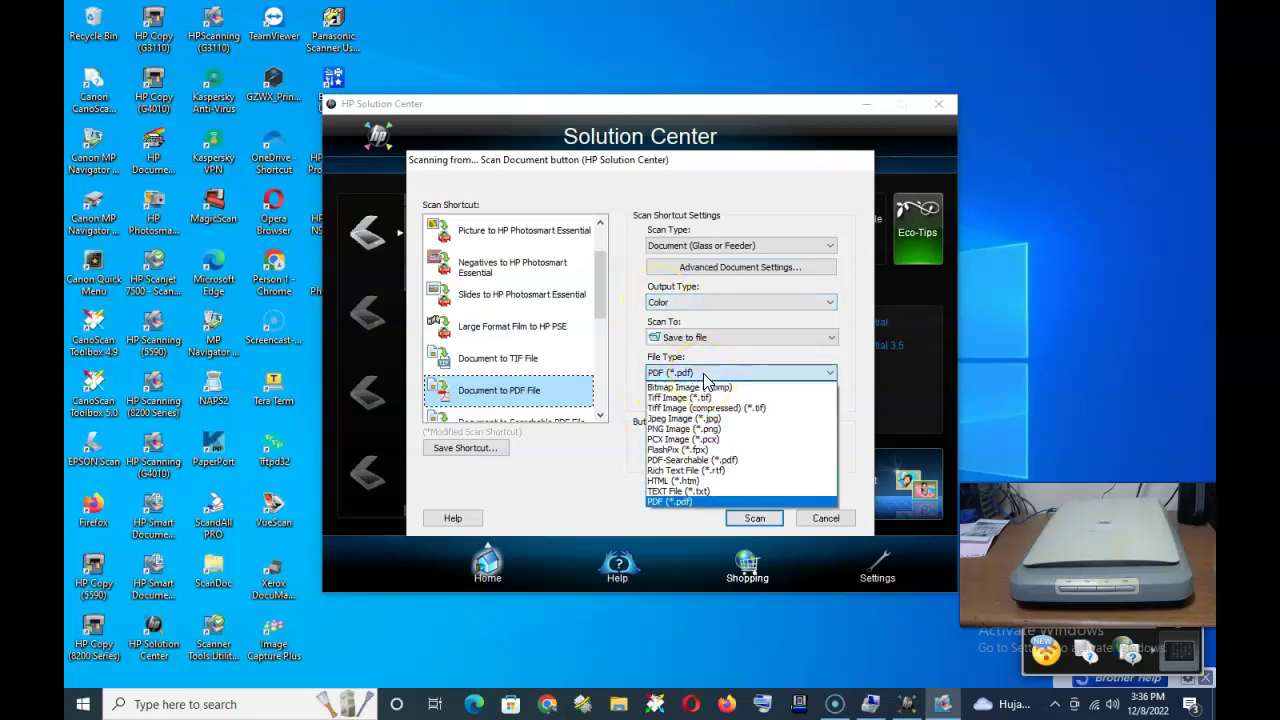
click(704, 375)
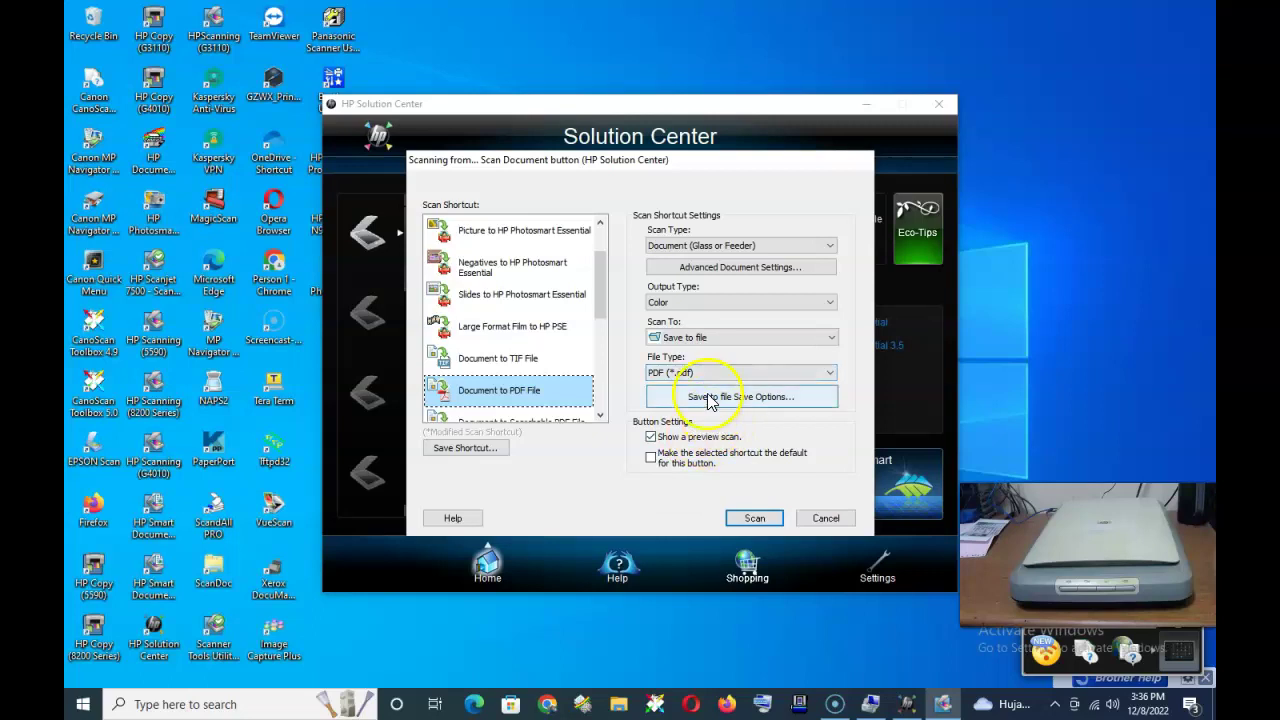
Step: Start the scan with a person's first name as the base file name and the Pictures folder as the save location
click(755, 518)
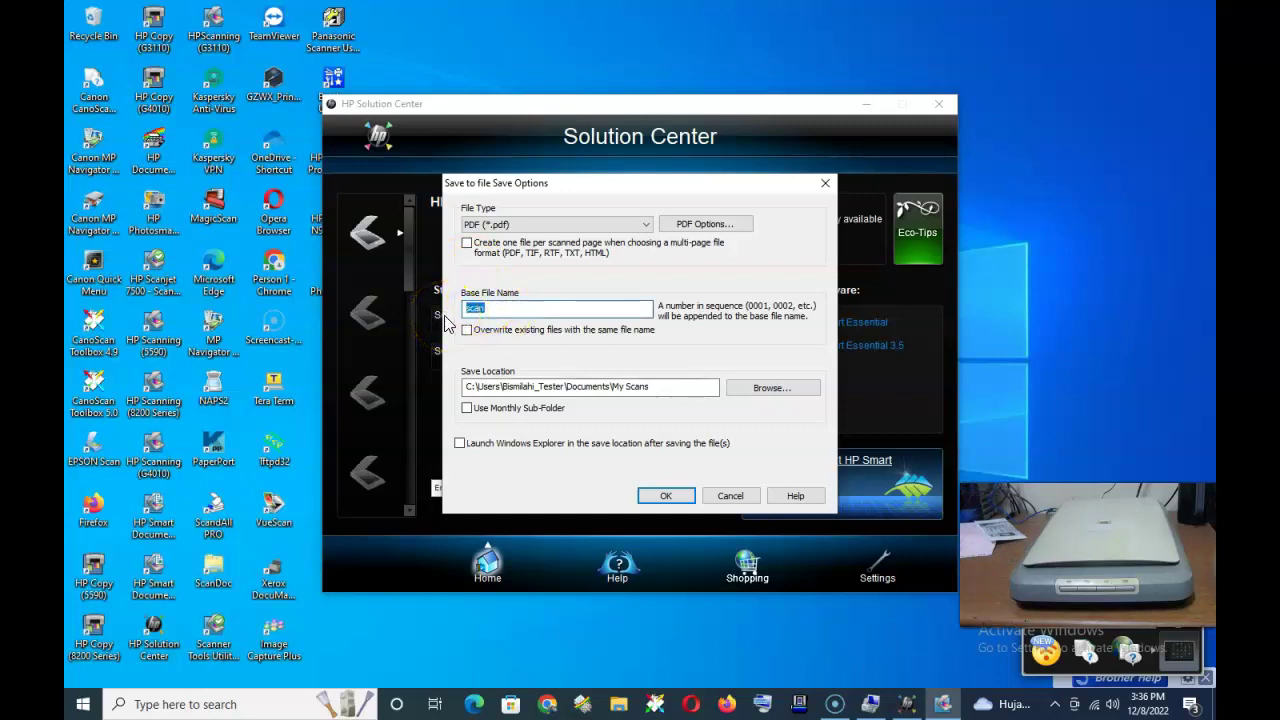
text(Mahendra)
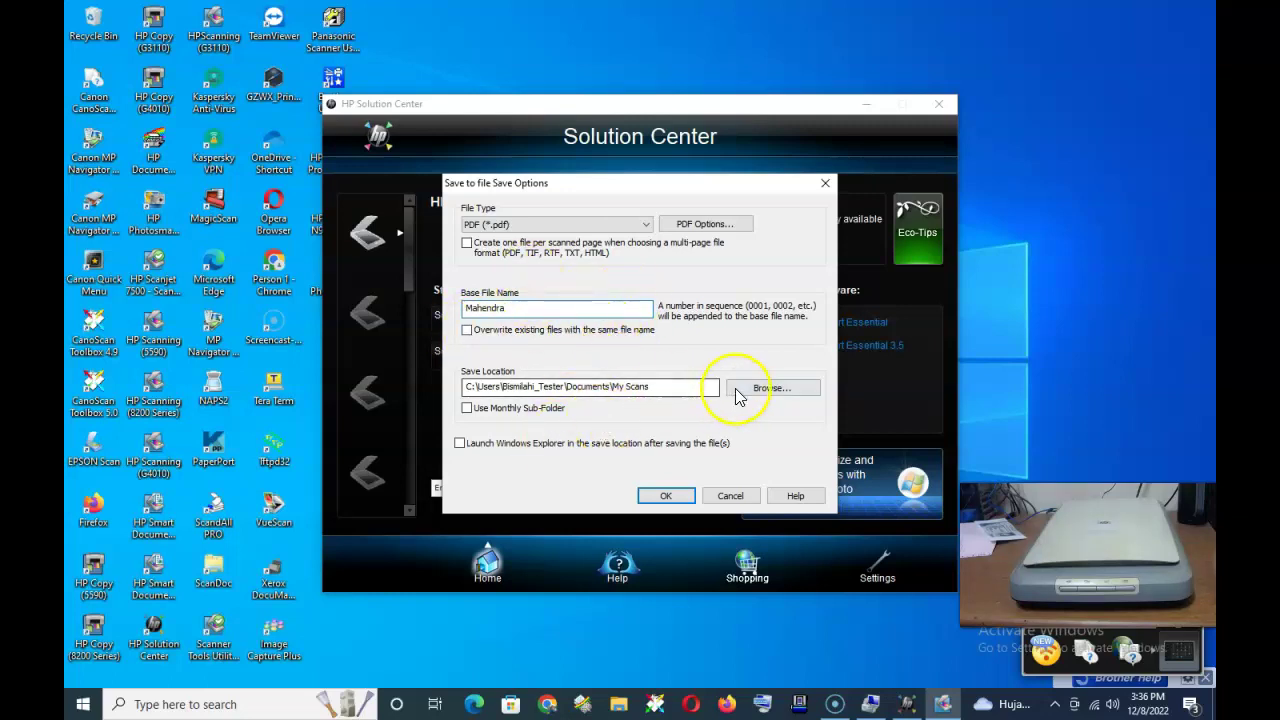
click(771, 388)
scroll(675, 378, down, 1)
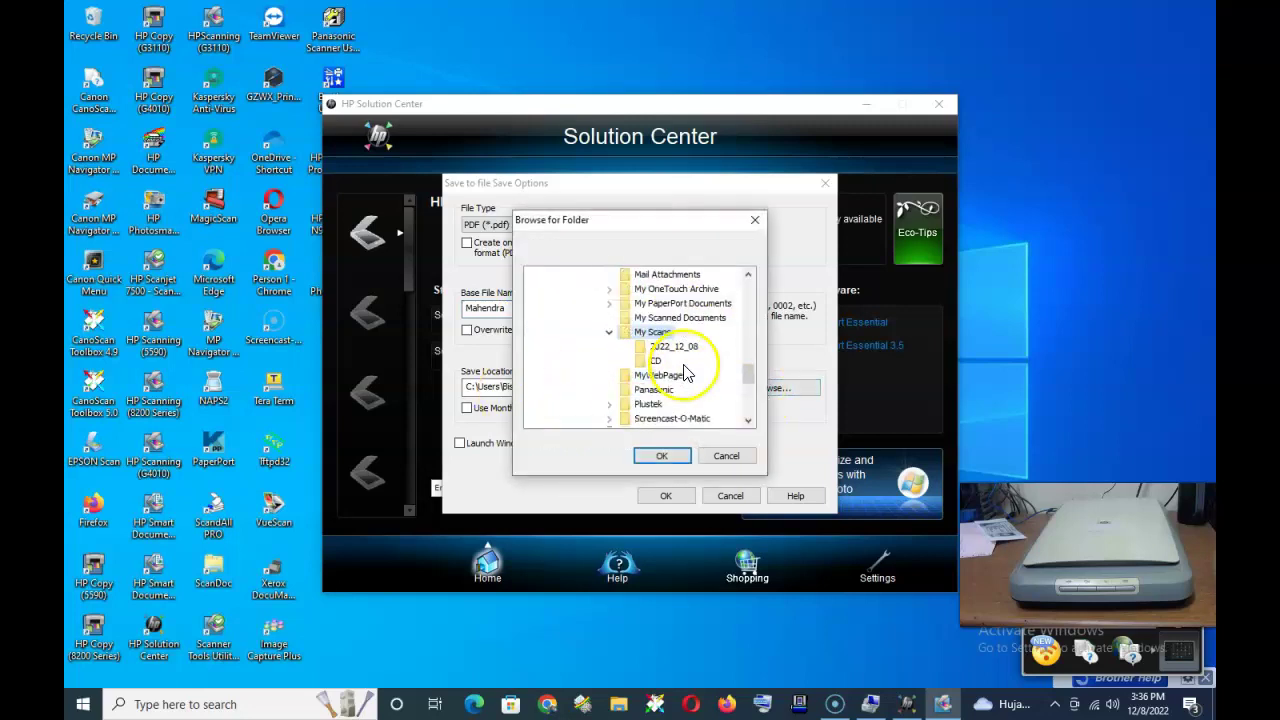
scroll(677, 416, down, 1)
scroll(668, 385, up, 3)
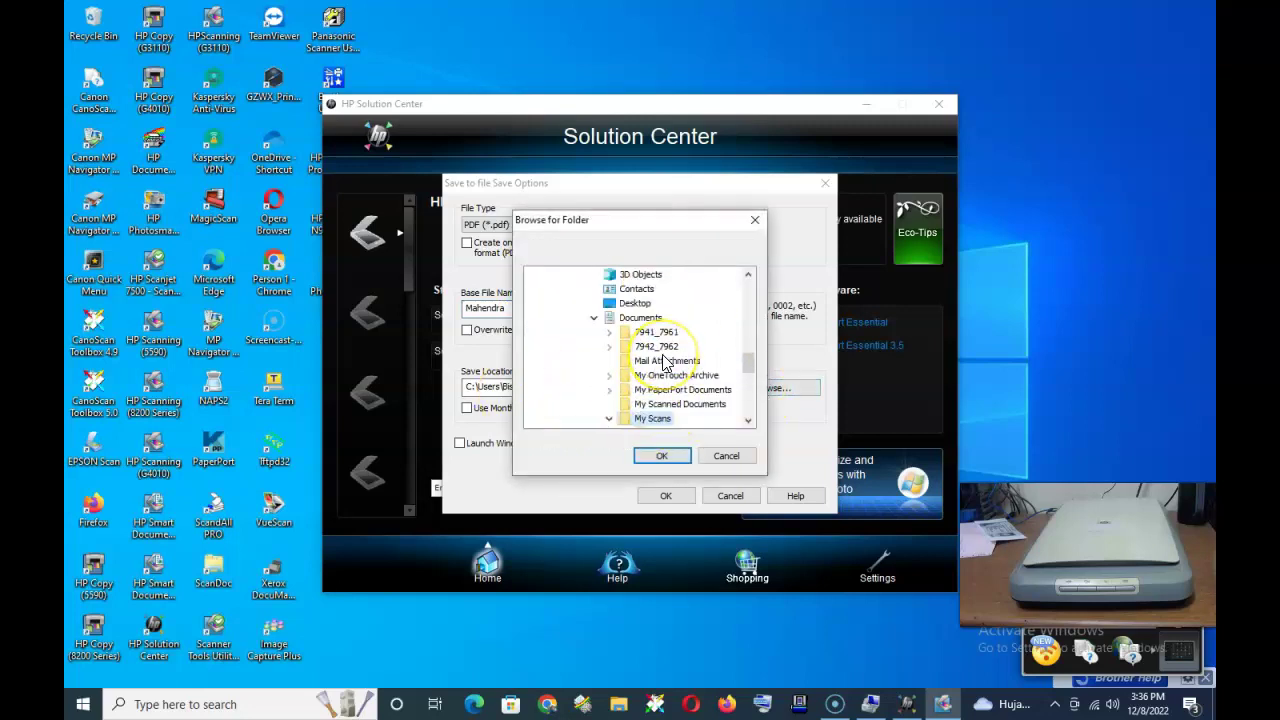
scroll(665, 362, down, 5)
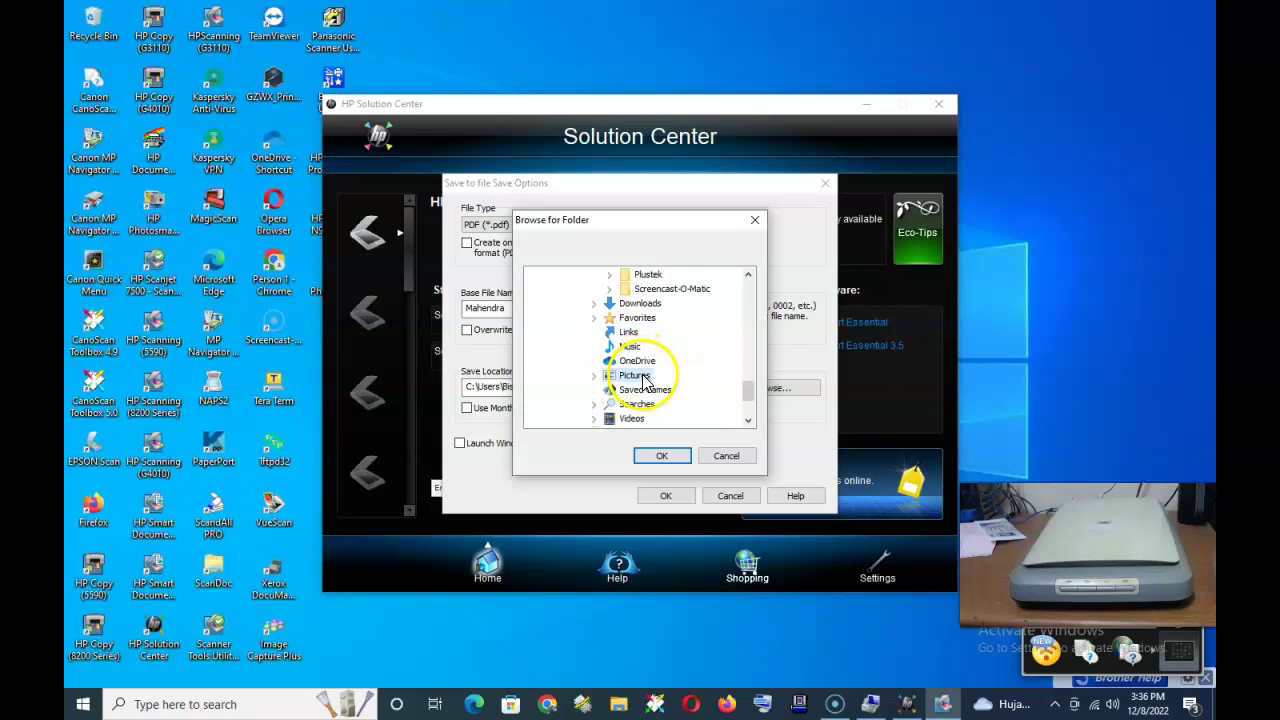
click(661, 457)
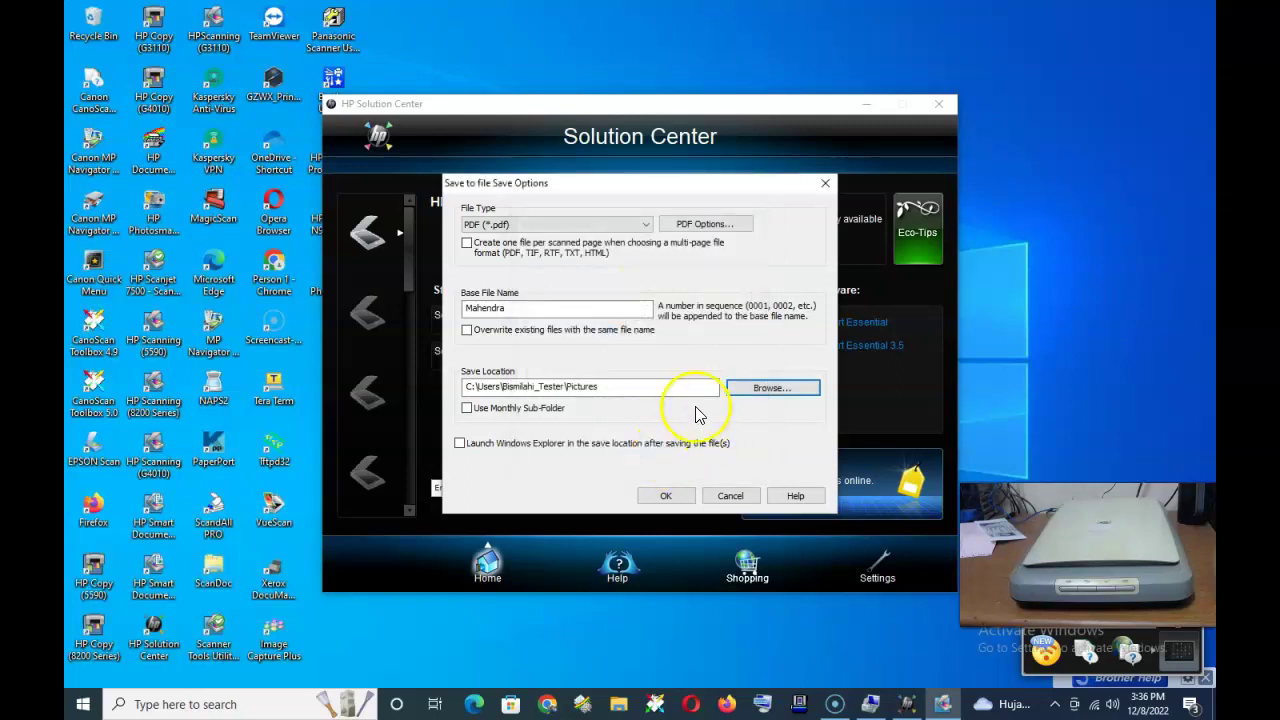
click(666, 495)
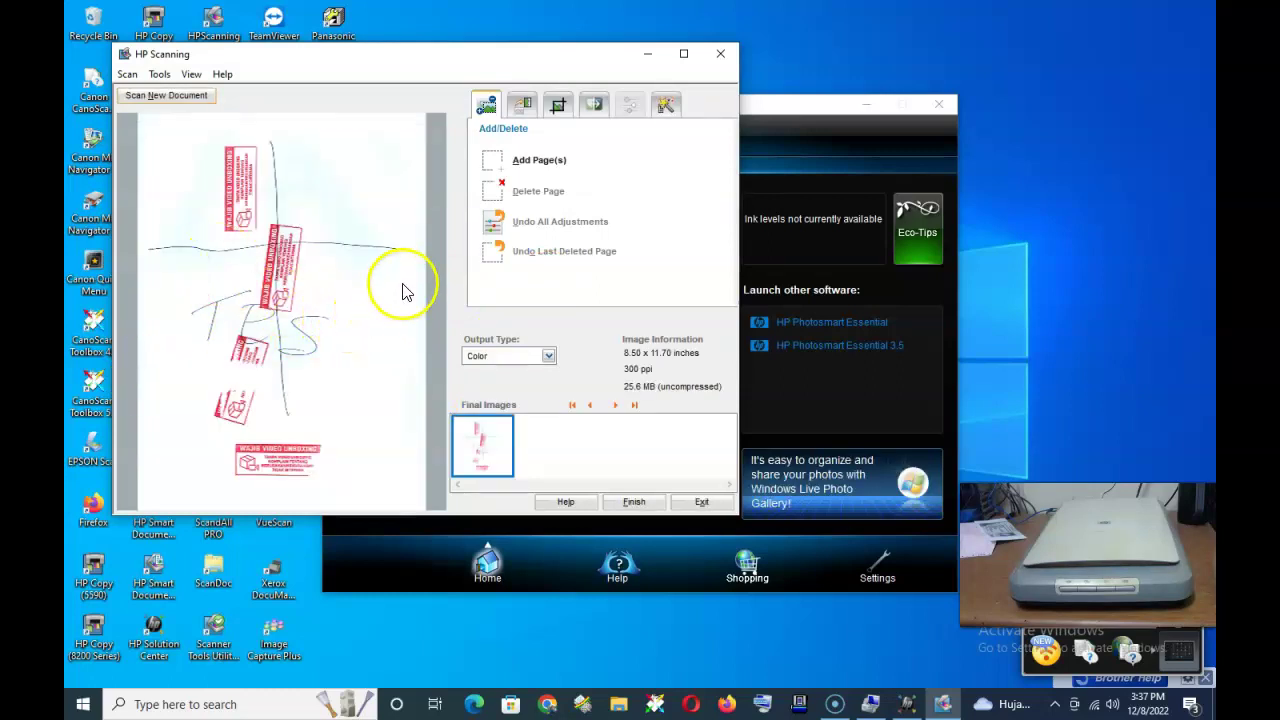
Step: Crop the scanned page to about 8.28 x 11.63 inches and finish the scan
click(558, 106)
drag(440, 309, 419, 311)
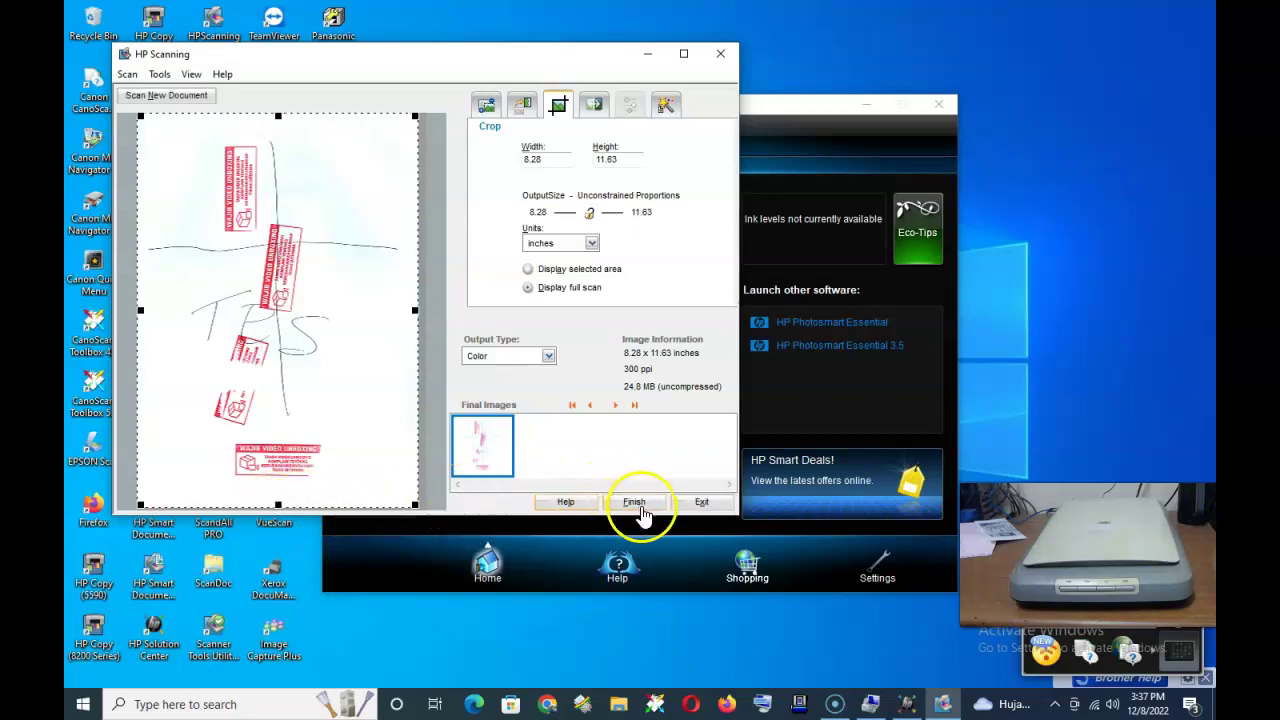
click(632, 501)
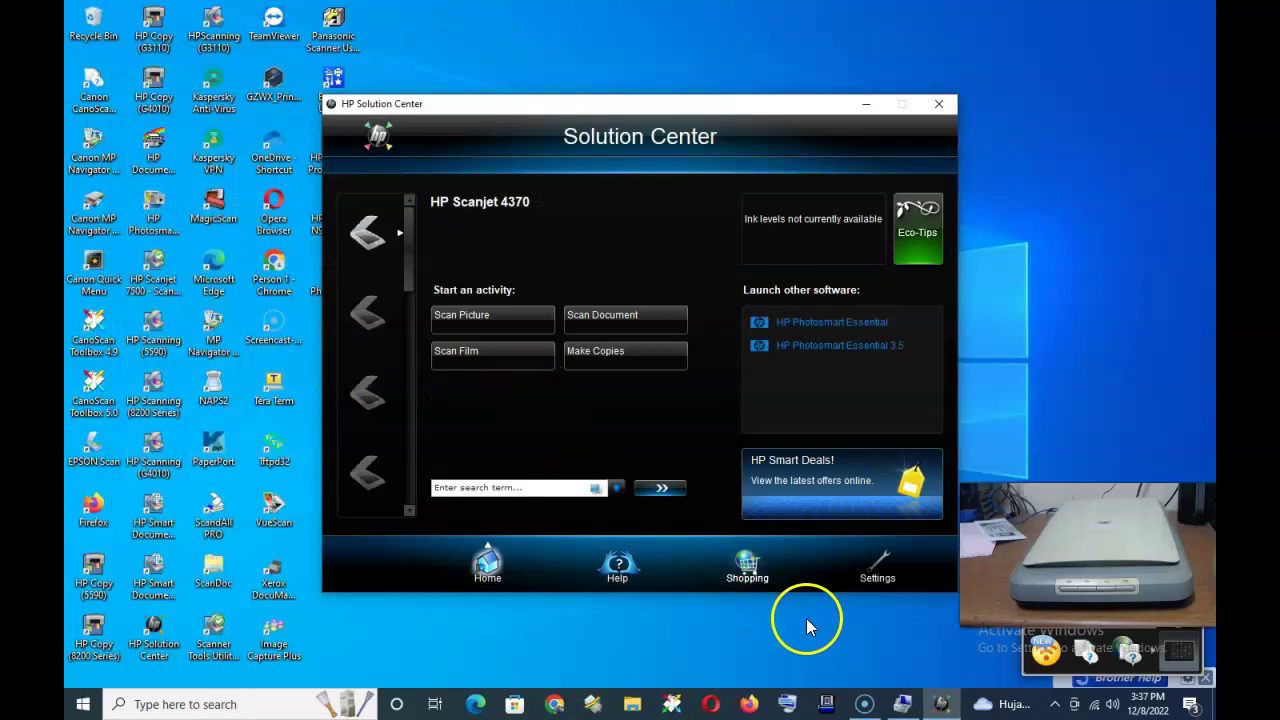
Step: Switch to File Explorer and open the scanned PDF from the Pictures folder
click(632, 706)
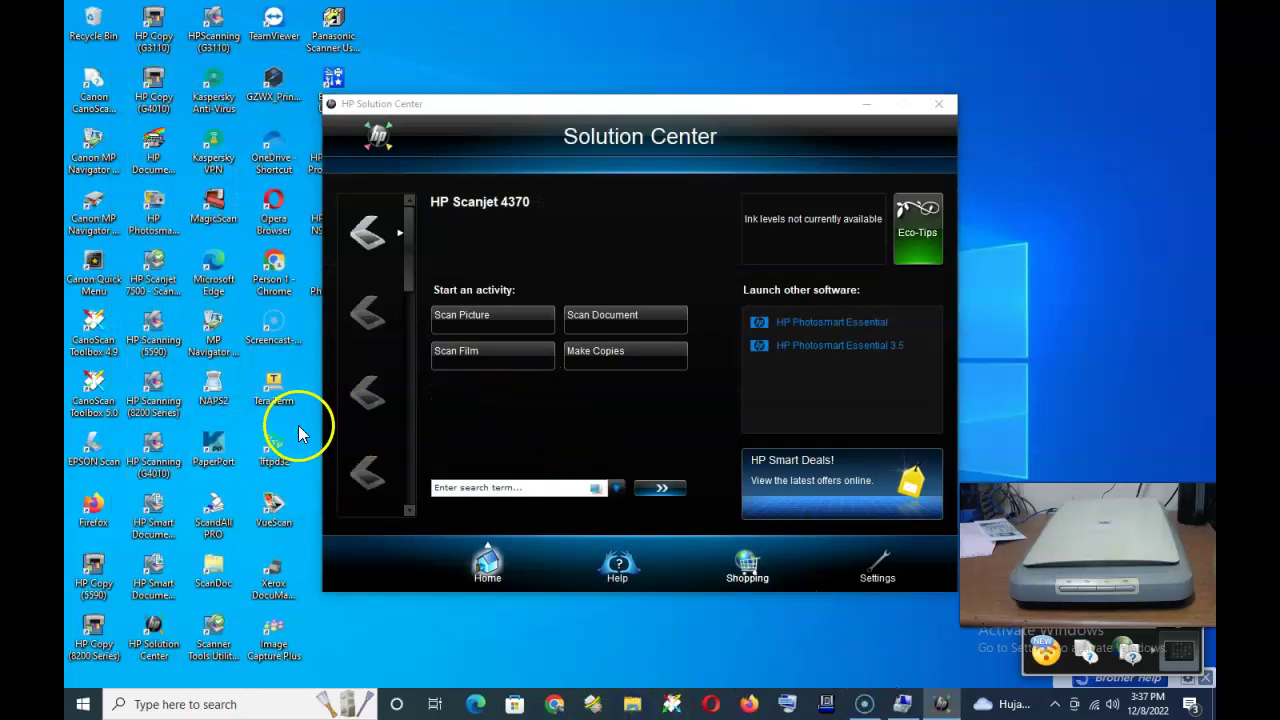
scroll(250, 390, down, 1)
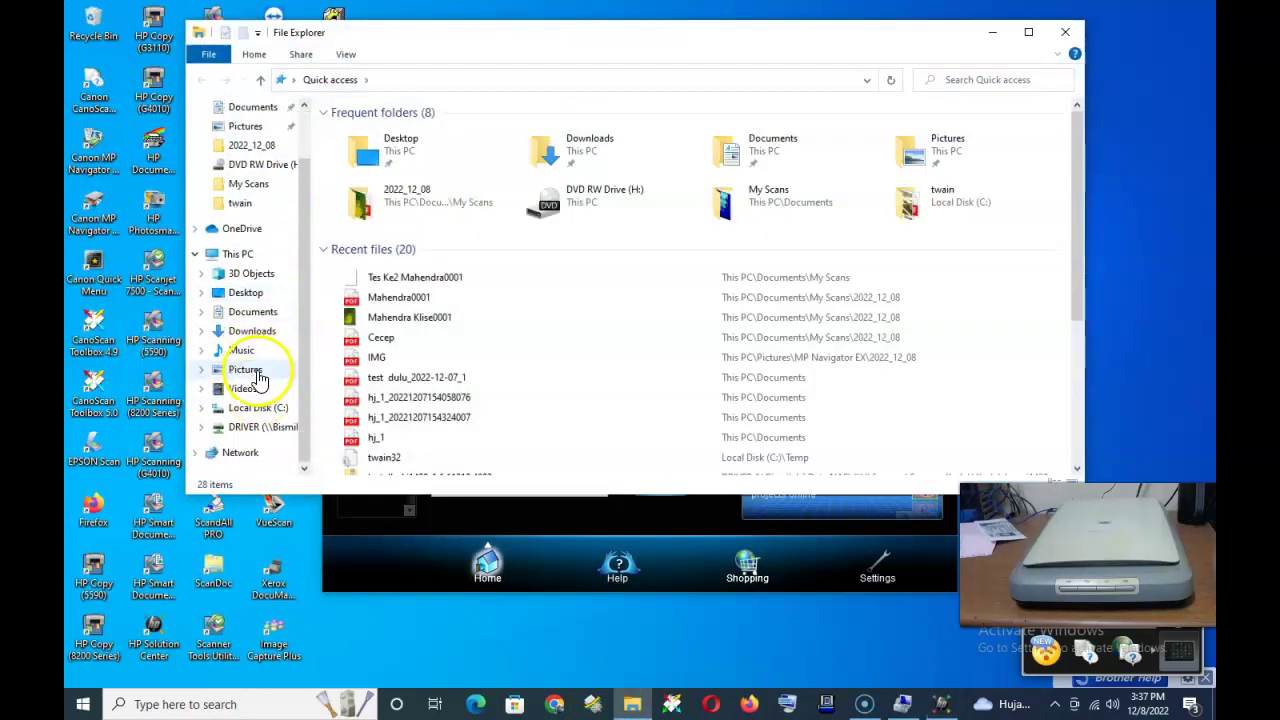
click(257, 370)
double_click(862, 275)
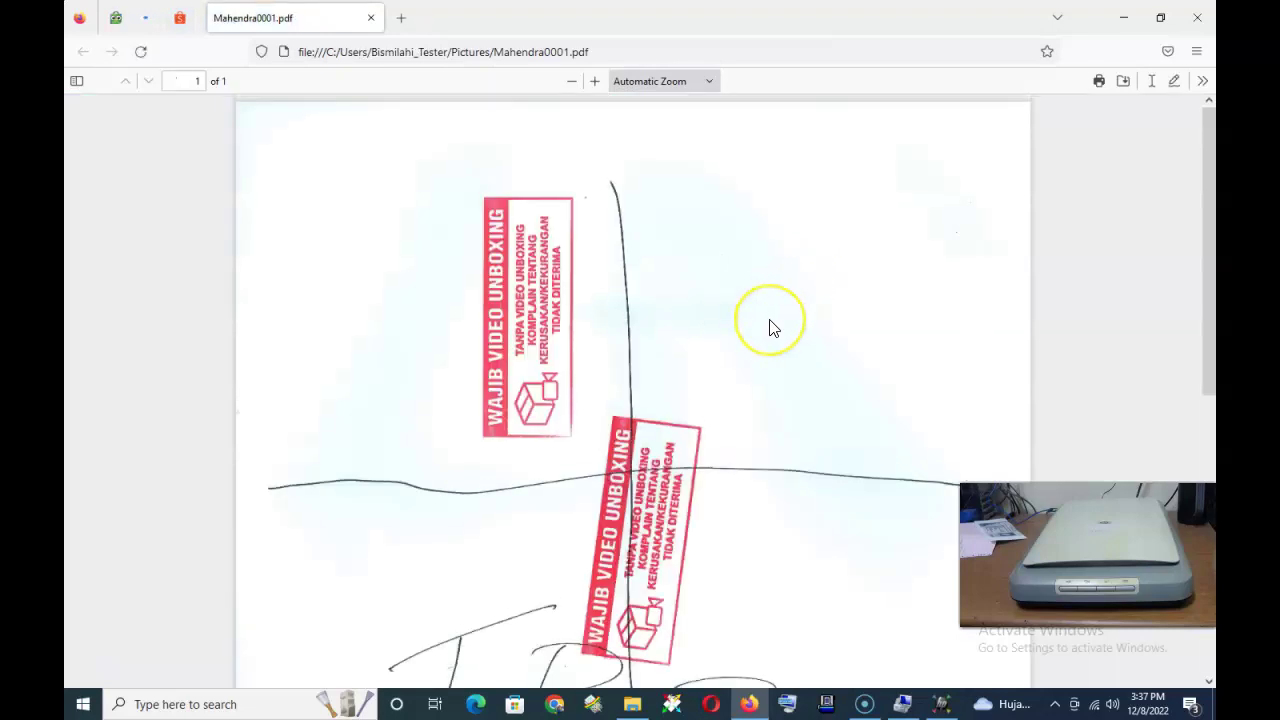
Step: Examine the whole page of the scanned PDF from top to bottom
scroll(770, 327, down, 5)
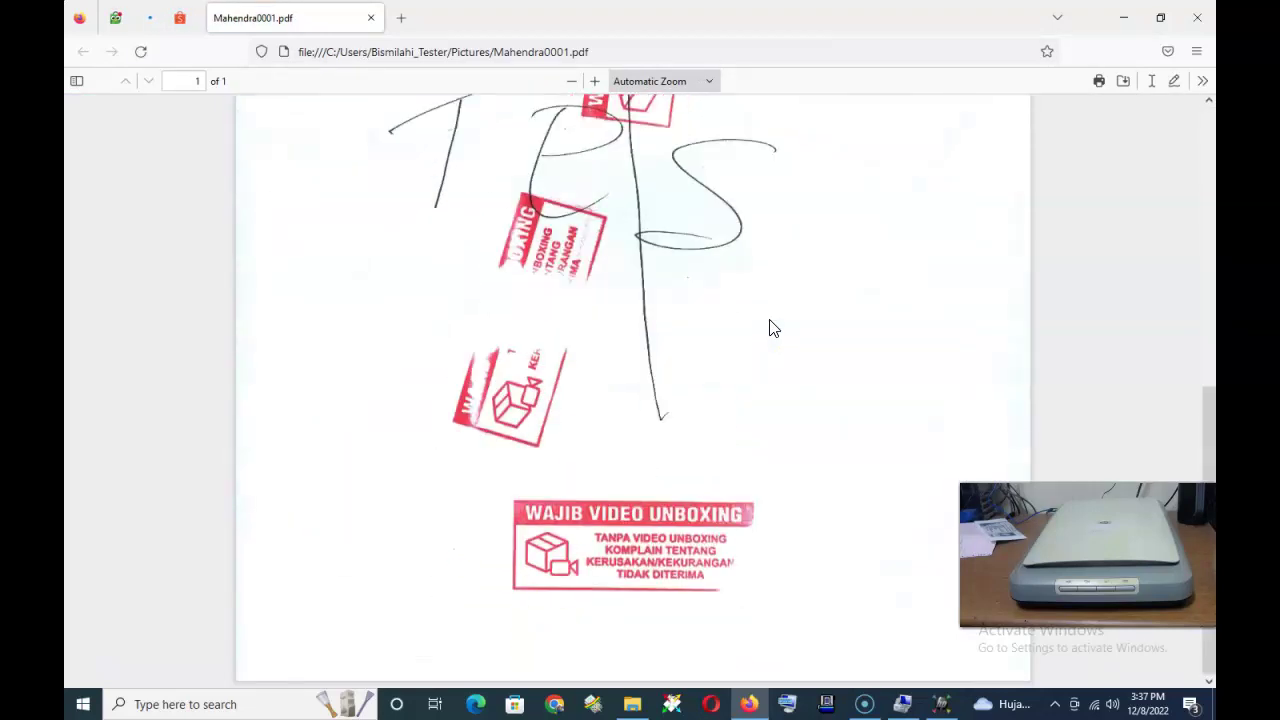
scroll(773, 327, up, 5)
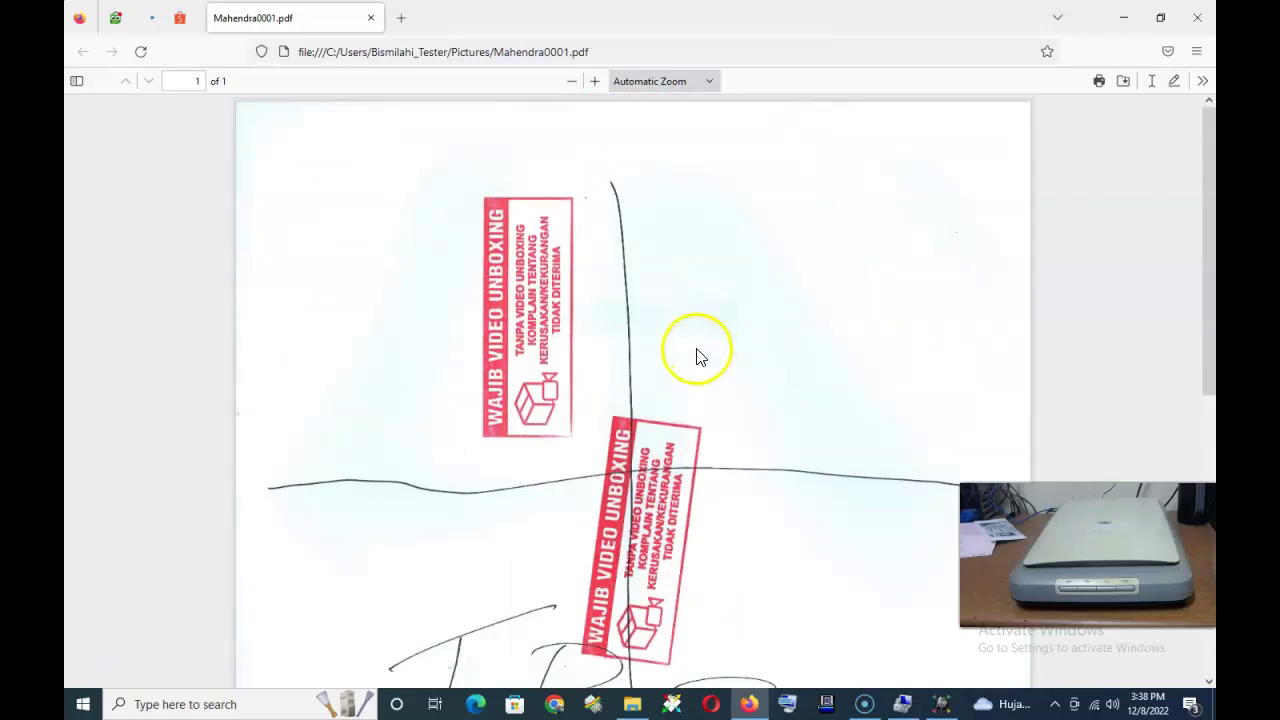
scroll(703, 356, down, 3)
scroll(706, 354, up, 3)
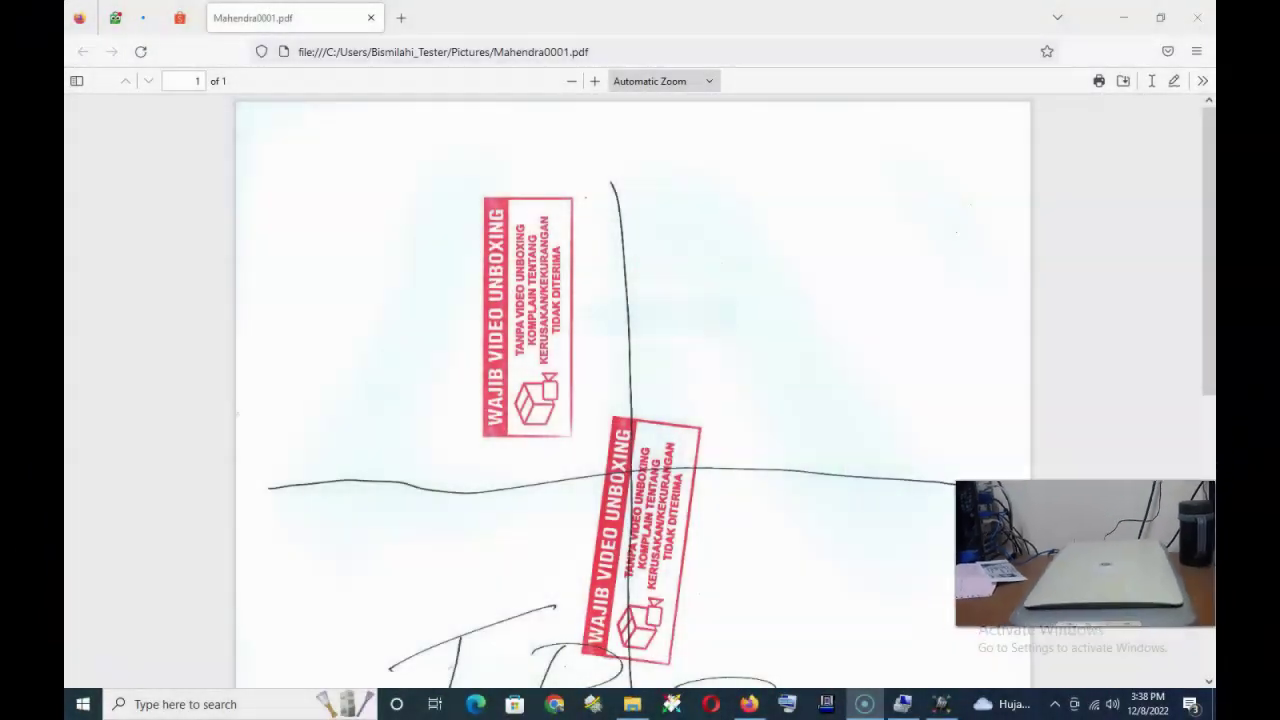
scroll(605, 380, down, 3)
scroll(610, 390, up, 3)
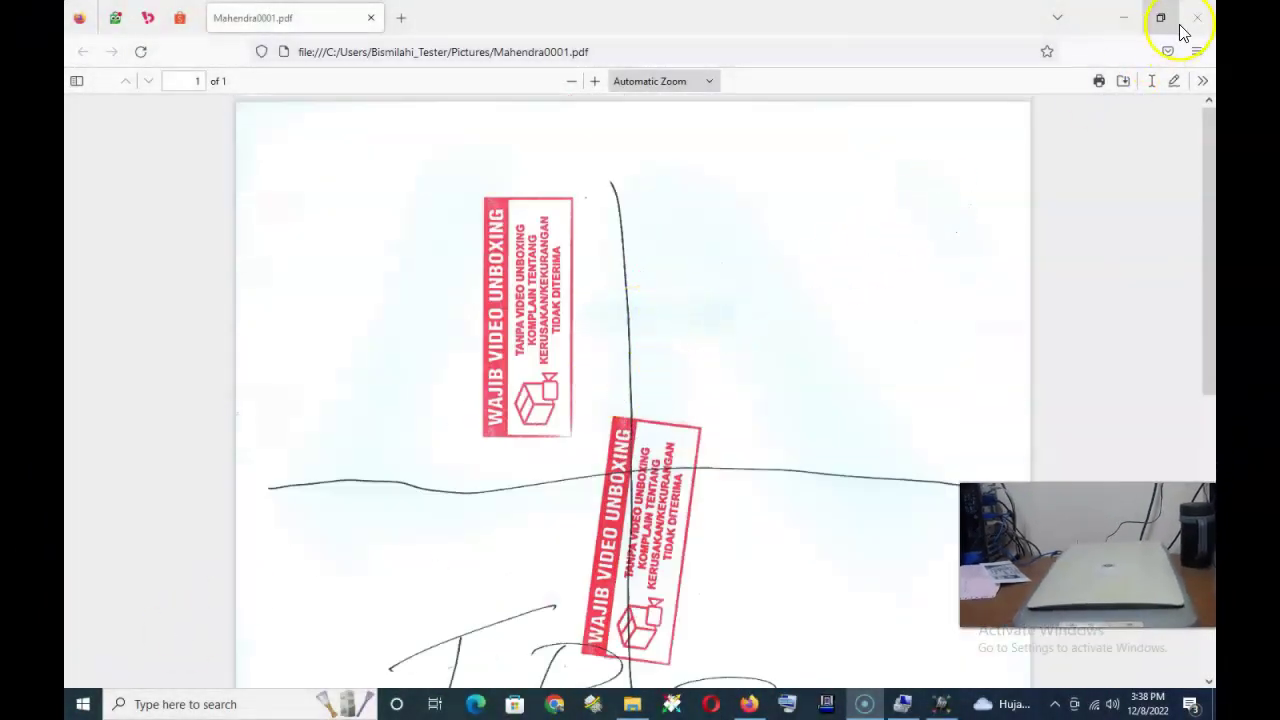
Step: Return to HP Solution Center and start another document scan with the Document to PDF File shortcut
click(1123, 20)
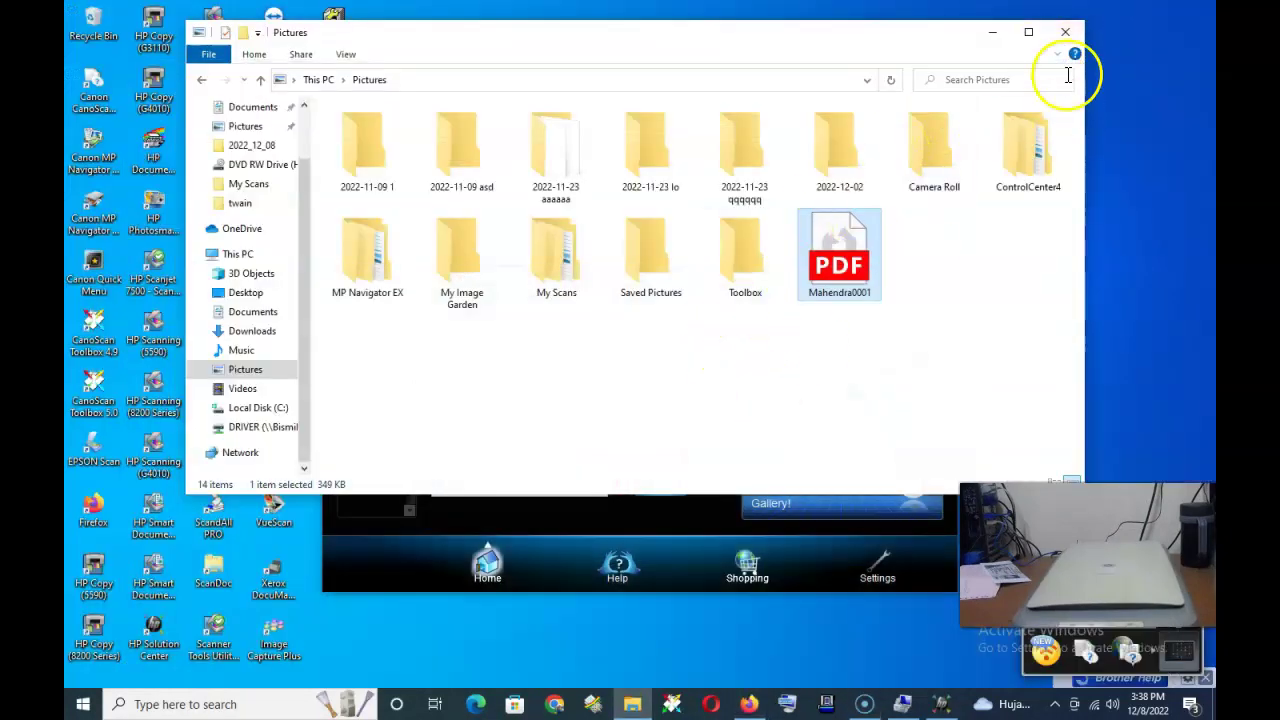
click(992, 32)
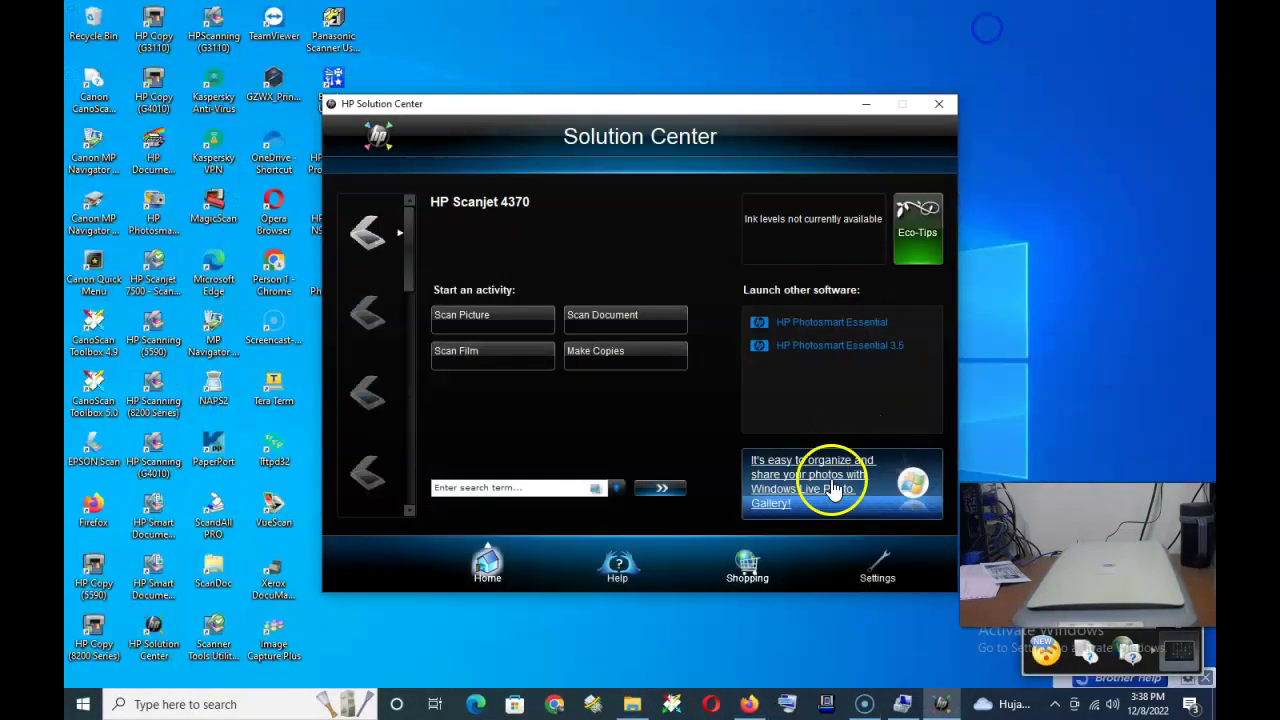
click(642, 318)
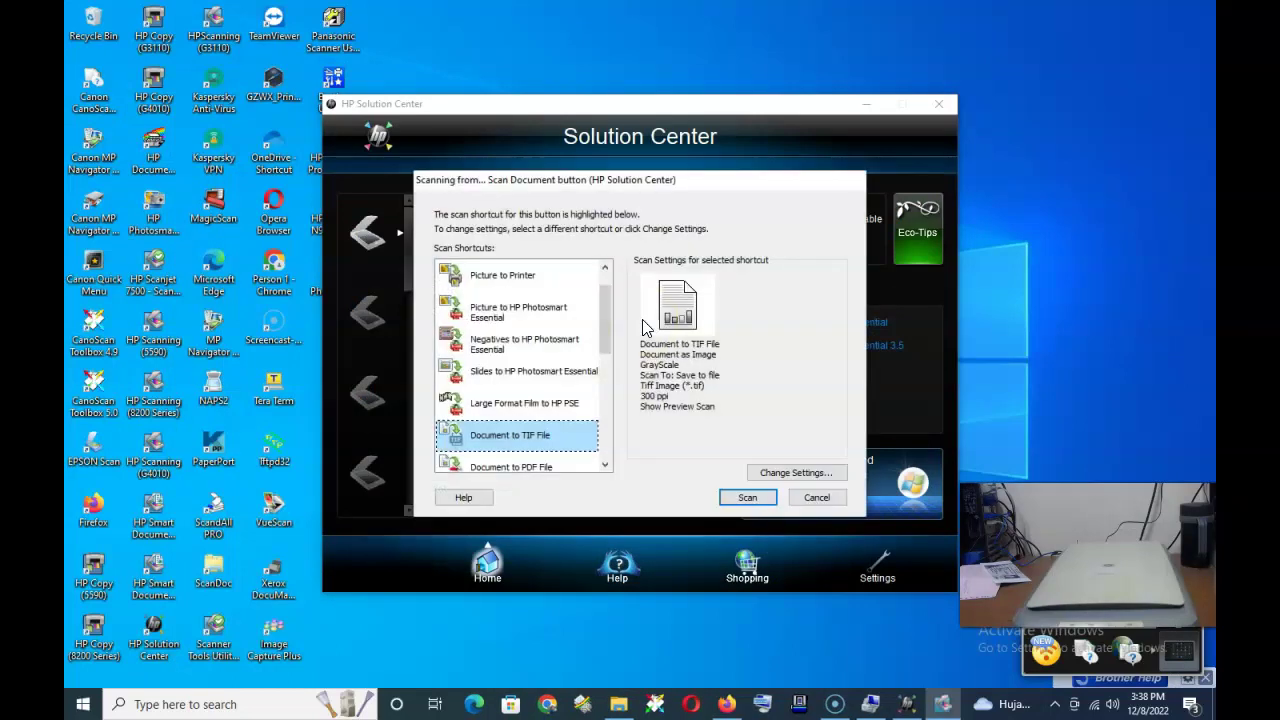
scroll(513, 440, down, 1)
scroll(513, 440, down, 3)
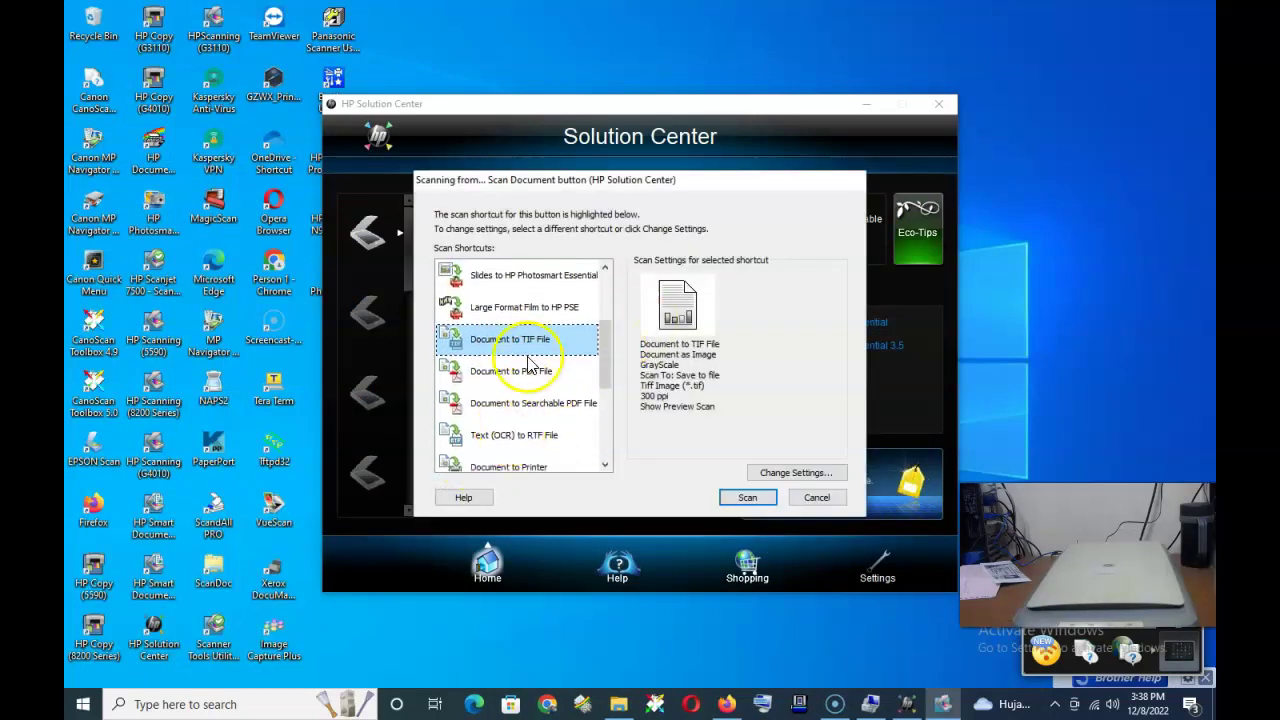
click(530, 373)
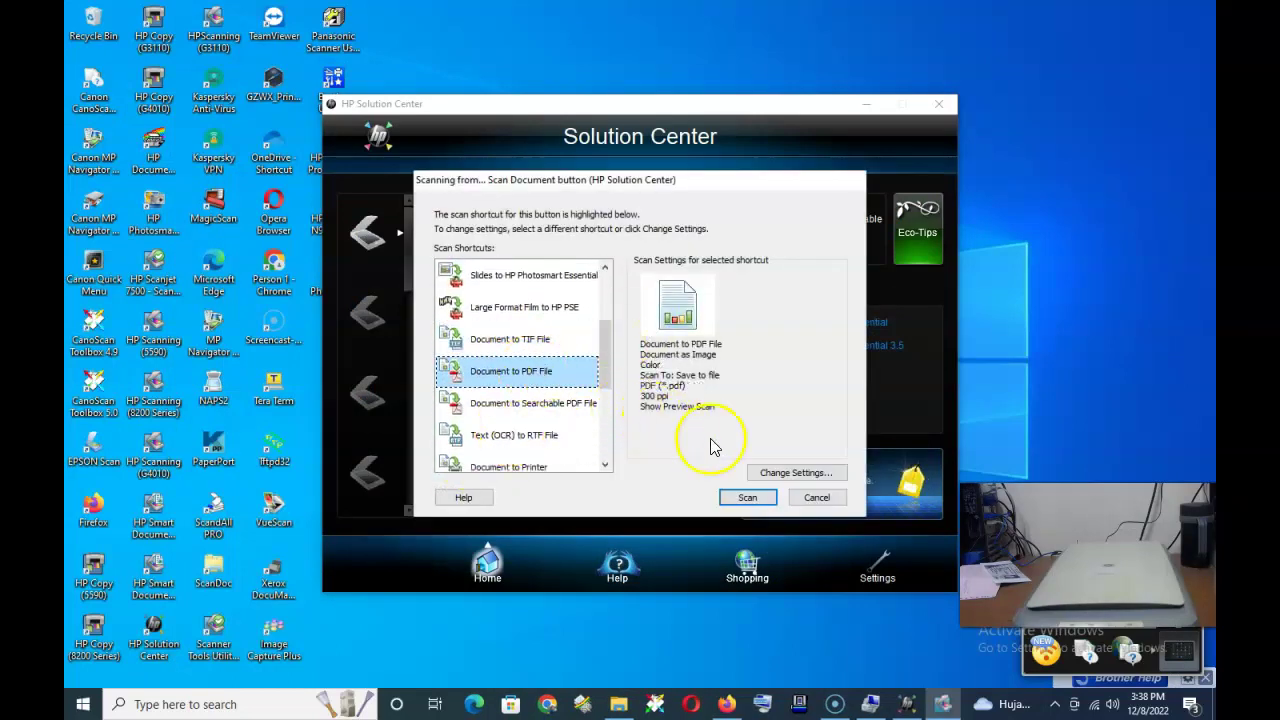
Step: Review the Document to PDF File shortcut settings, start the scan and set the base file name to Tips Scan
click(792, 474)
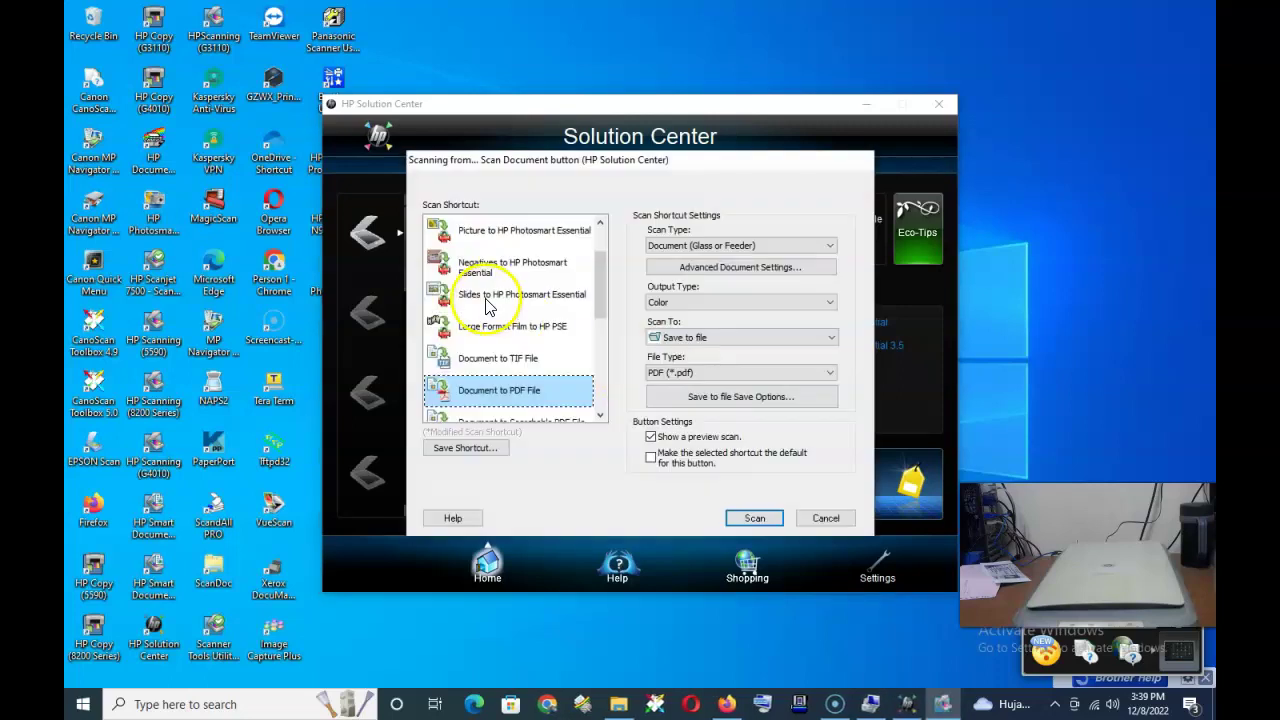
click(752, 518)
drag(528, 306, 403, 322)
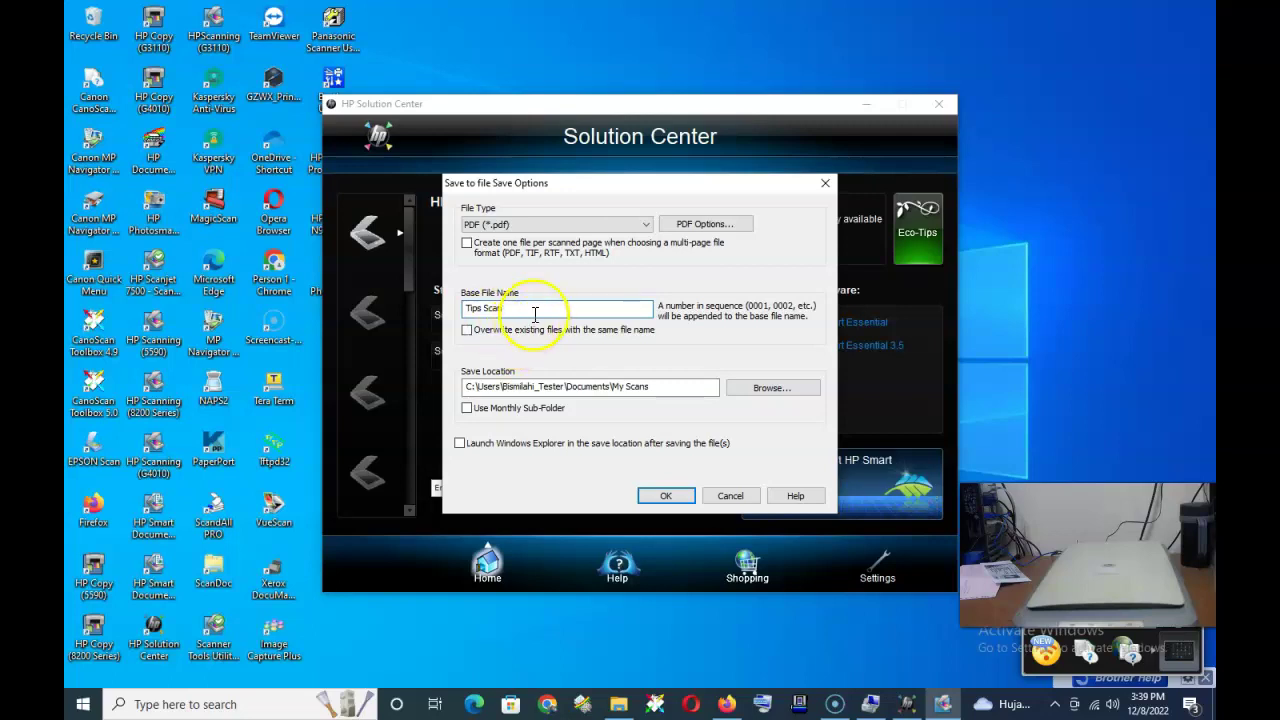
click(665, 497)
Step: Set the save location to the Pictures folder and confirm the save options to scan the page
click(768, 389)
scroll(620, 415, down, 3)
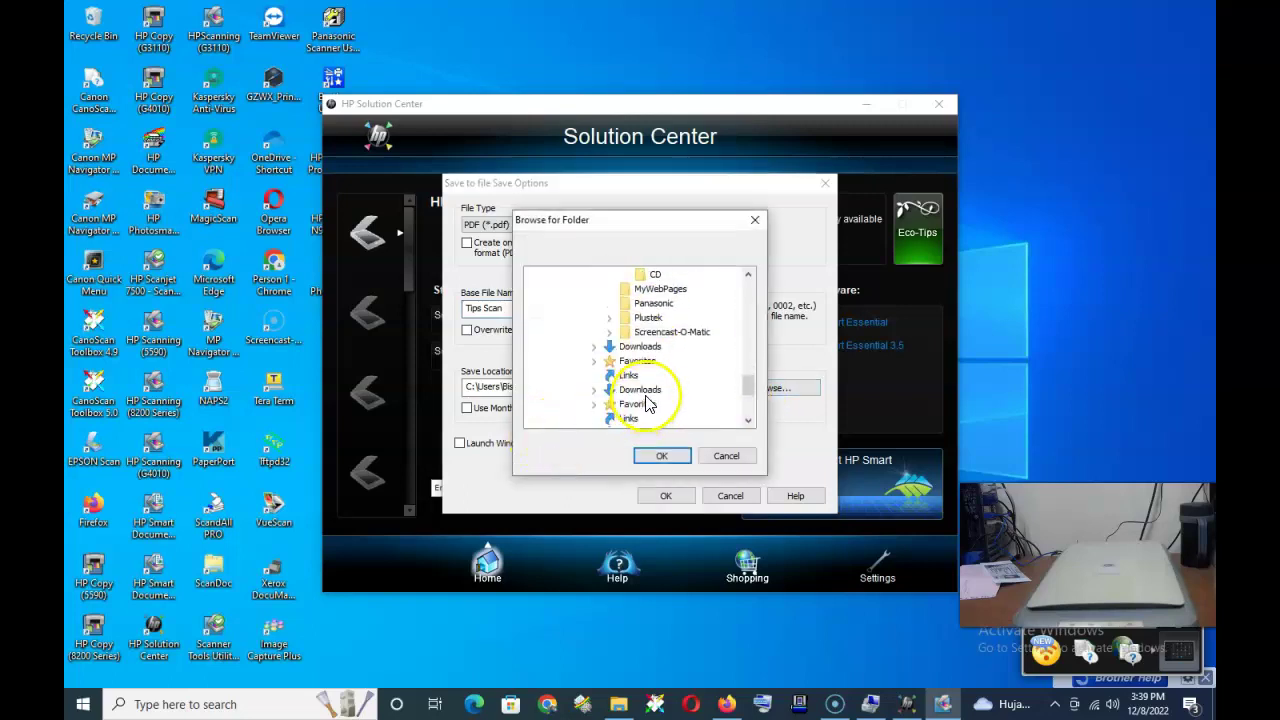
scroll(648, 415, down, 1)
click(636, 375)
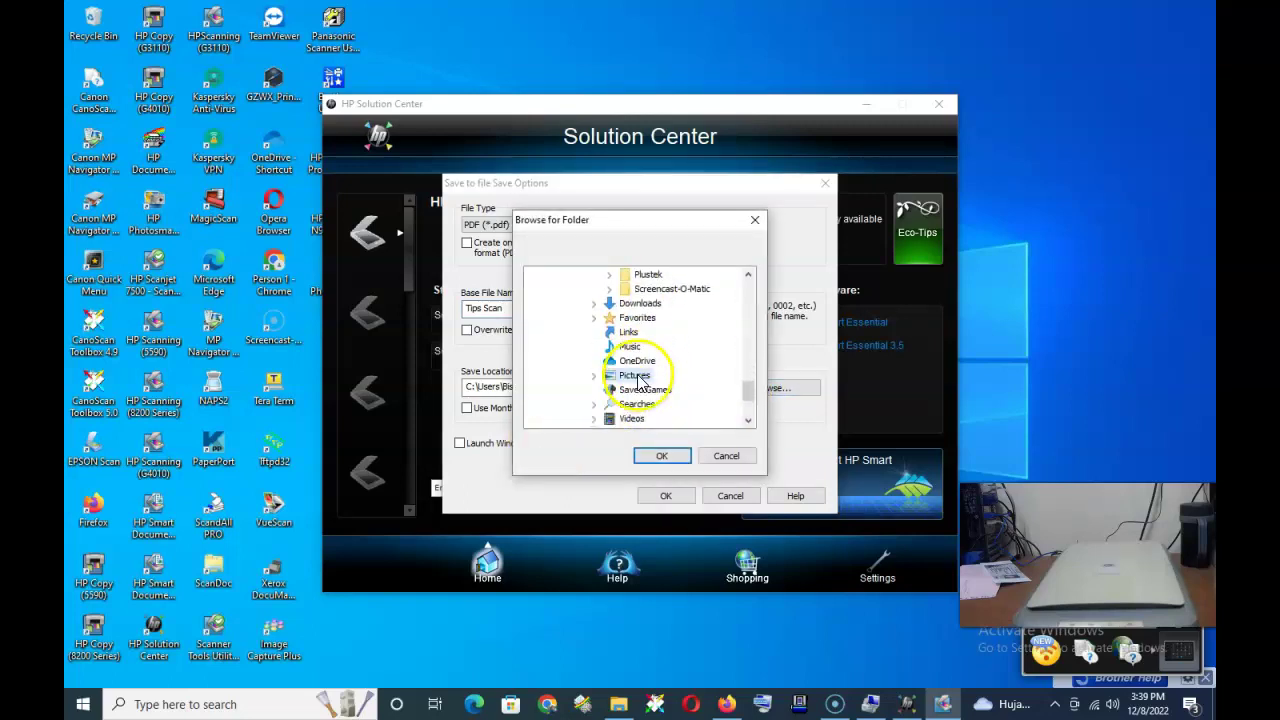
click(661, 456)
click(668, 497)
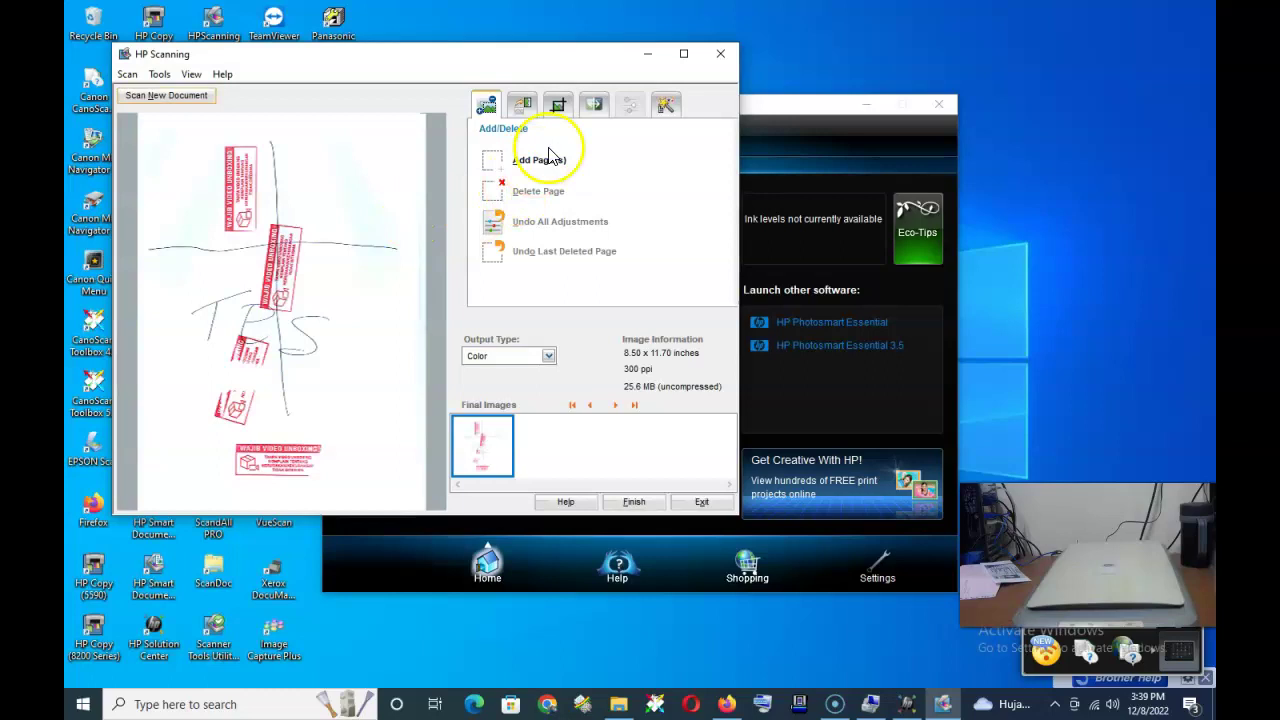
Step: Crop the scanned page to about 8.32 x 11.63 inches and finish the scan
click(558, 104)
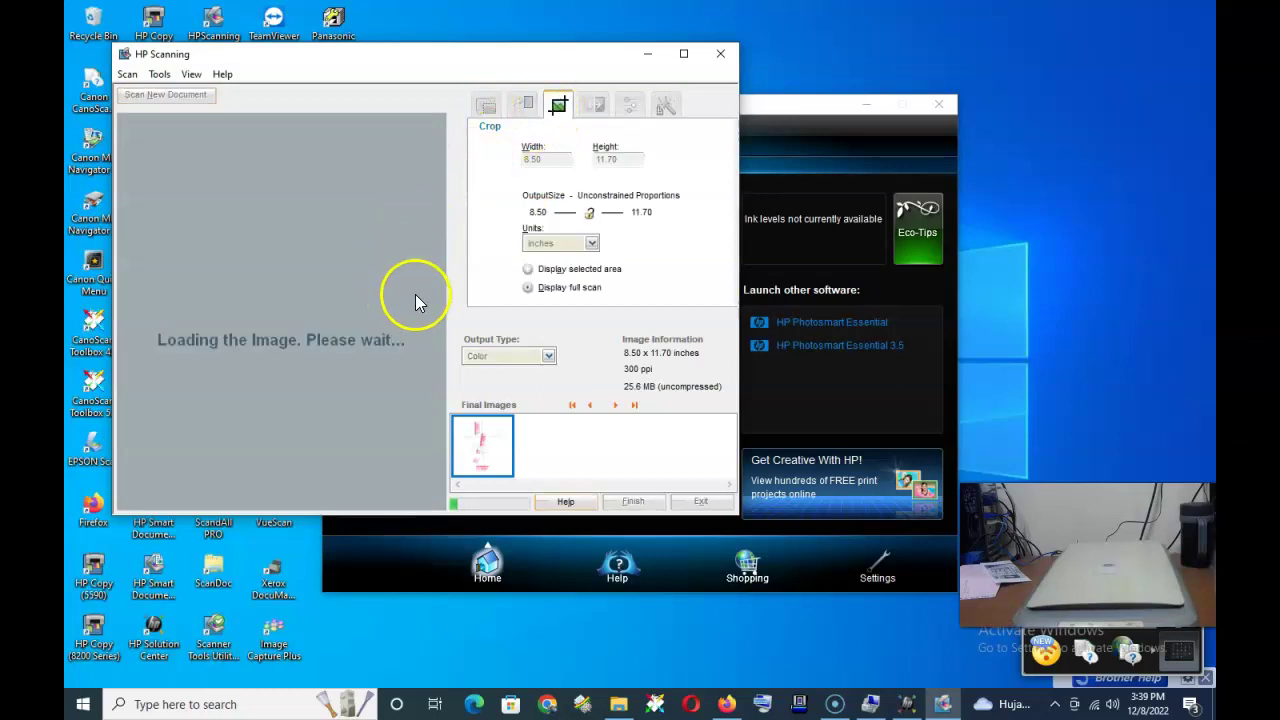
drag(423, 311, 418, 314)
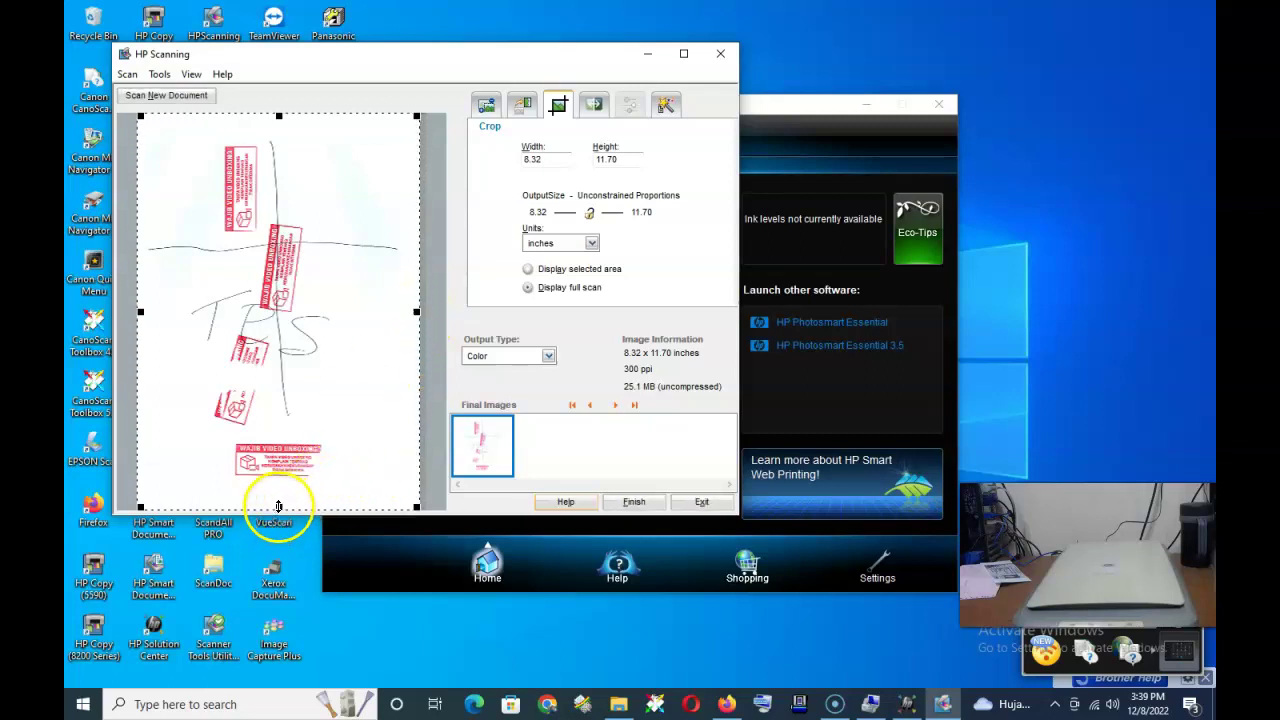
drag(279, 506, 279, 503)
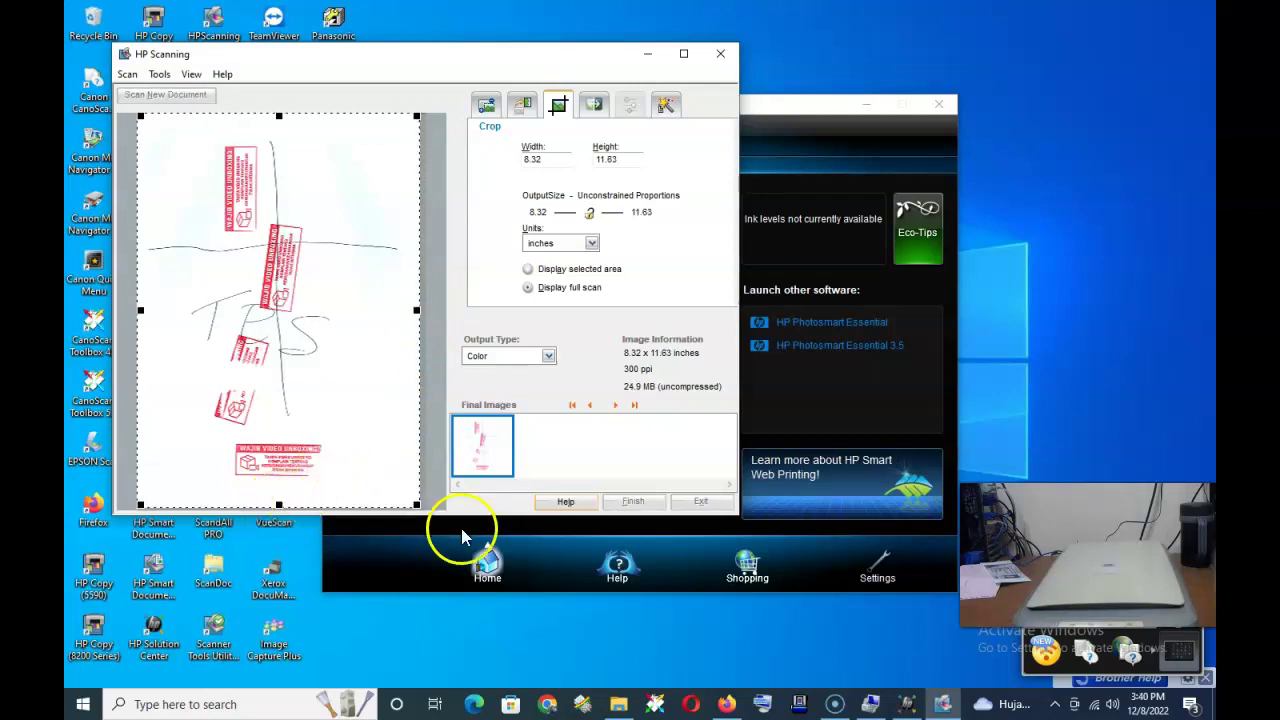
click(641, 501)
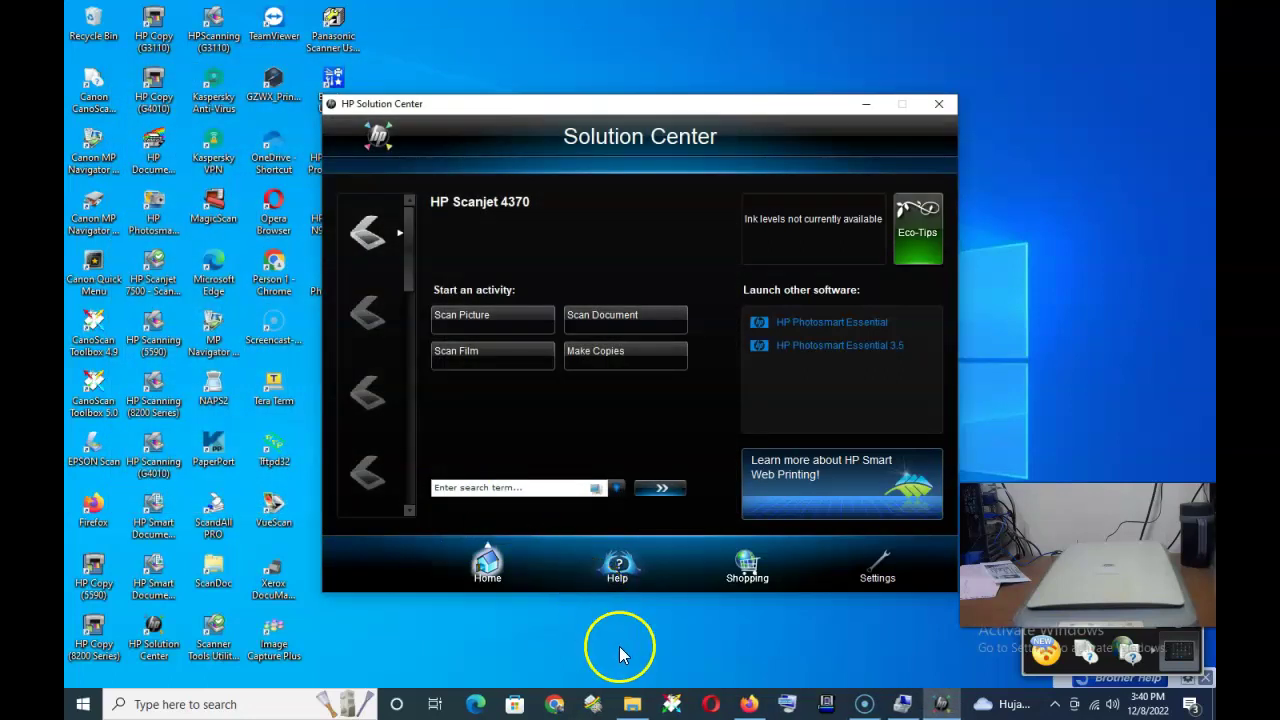
Step: Switch to File Explorer and open Tips Scan0001 from the Pictures folder
click(634, 705)
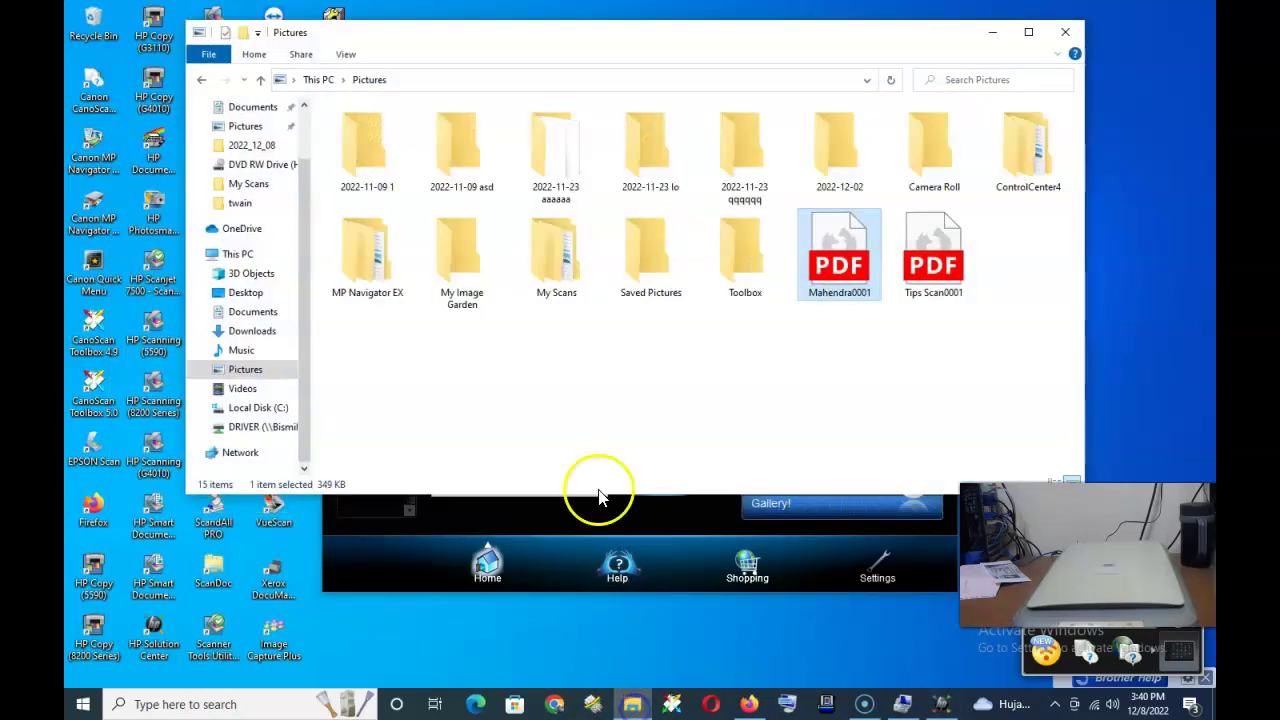
click(922, 275)
double_click(922, 275)
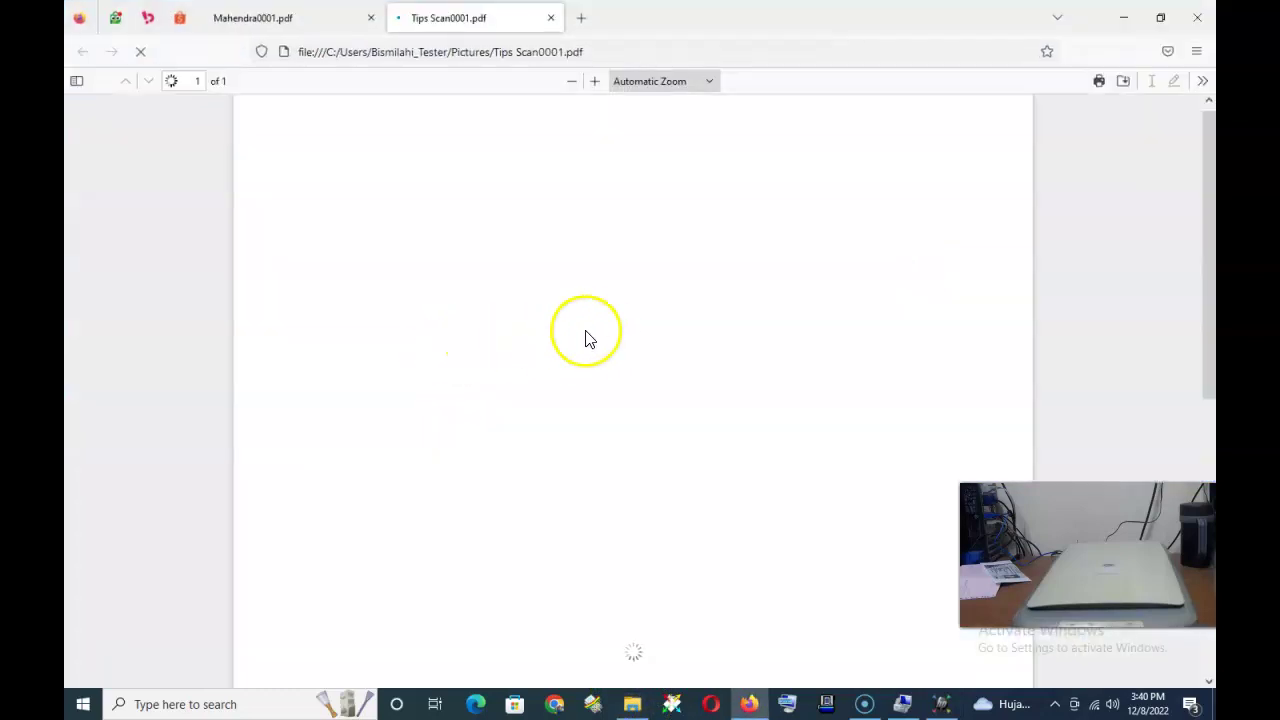
Step: Examine the Tips Scan0001 page from top to bottom, close it and minimize the Pictures folder window
scroll(766, 337, down, 2)
scroll(770, 338, up, 2)
scroll(770, 338, down, 3)
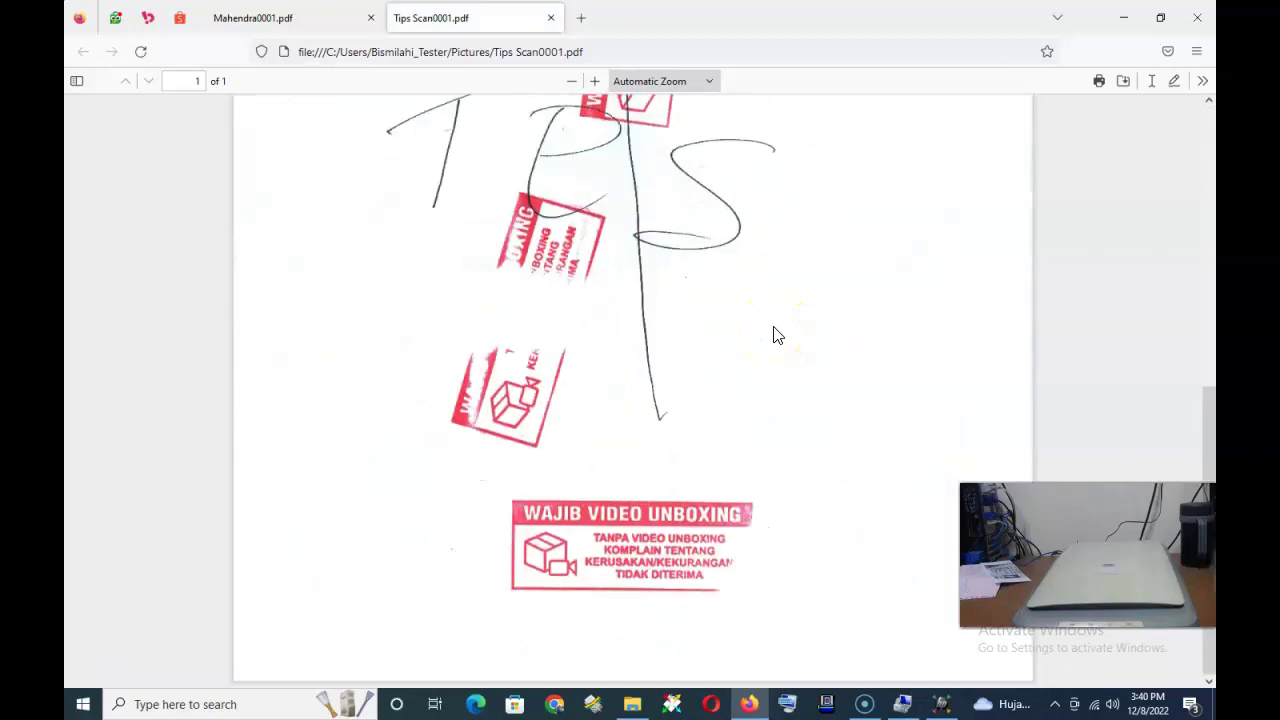
scroll(778, 335, up, 3)
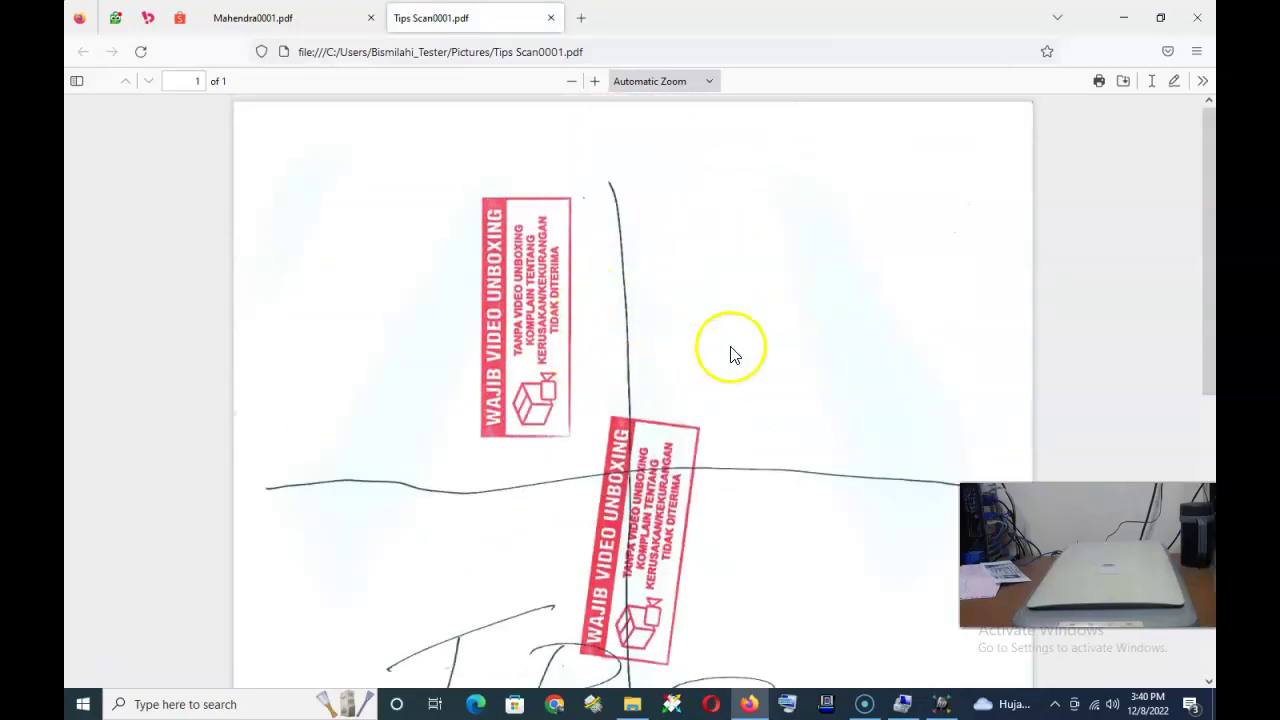
scroll(733, 355, down, 3)
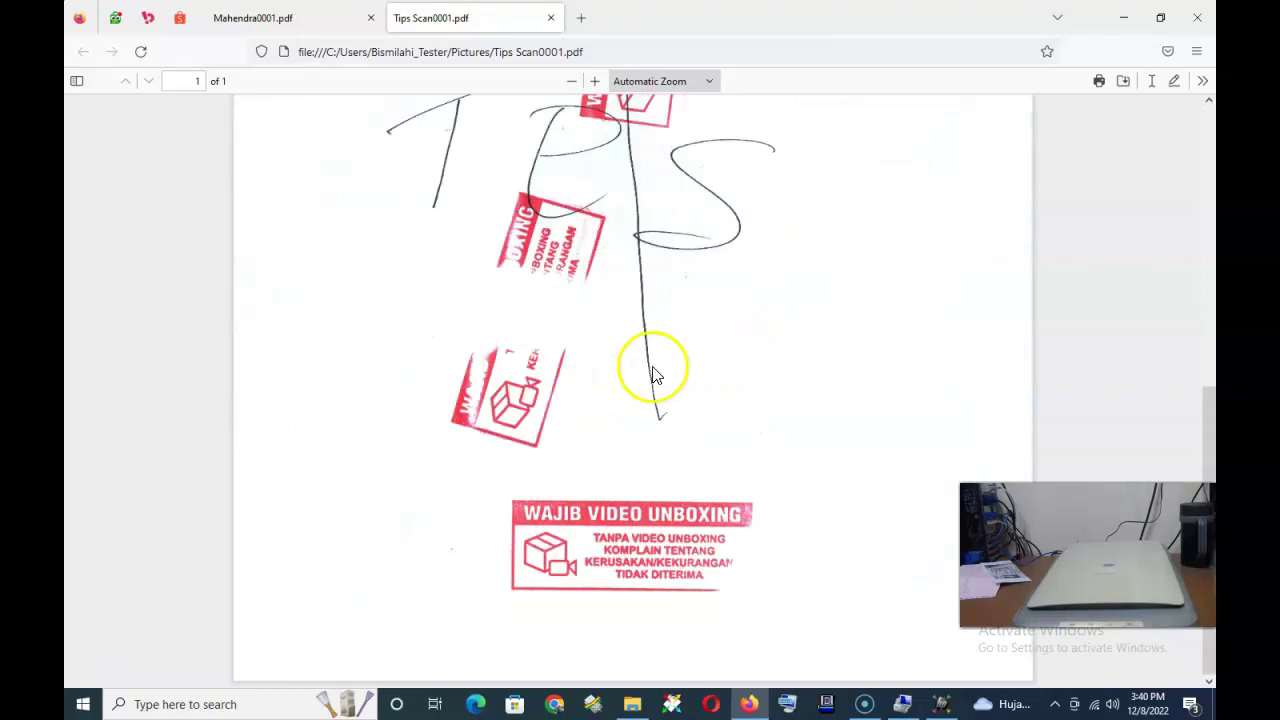
scroll(829, 191, up, 3)
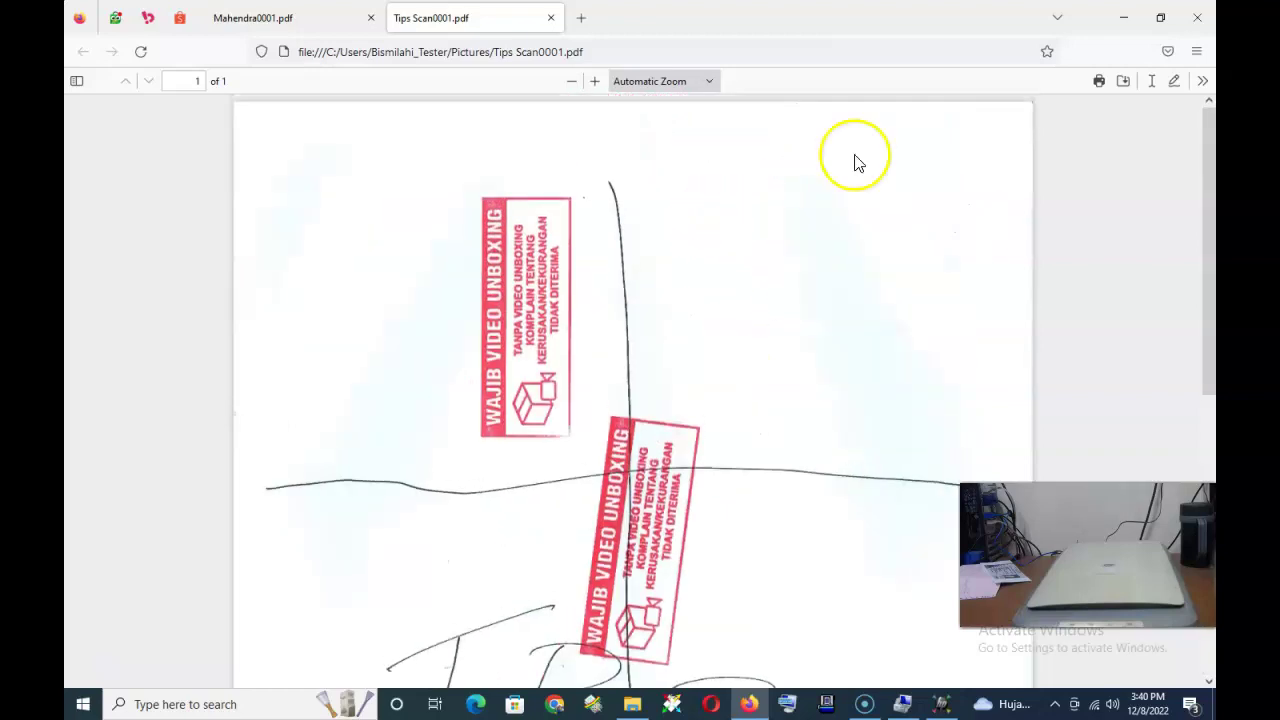
click(1197, 17)
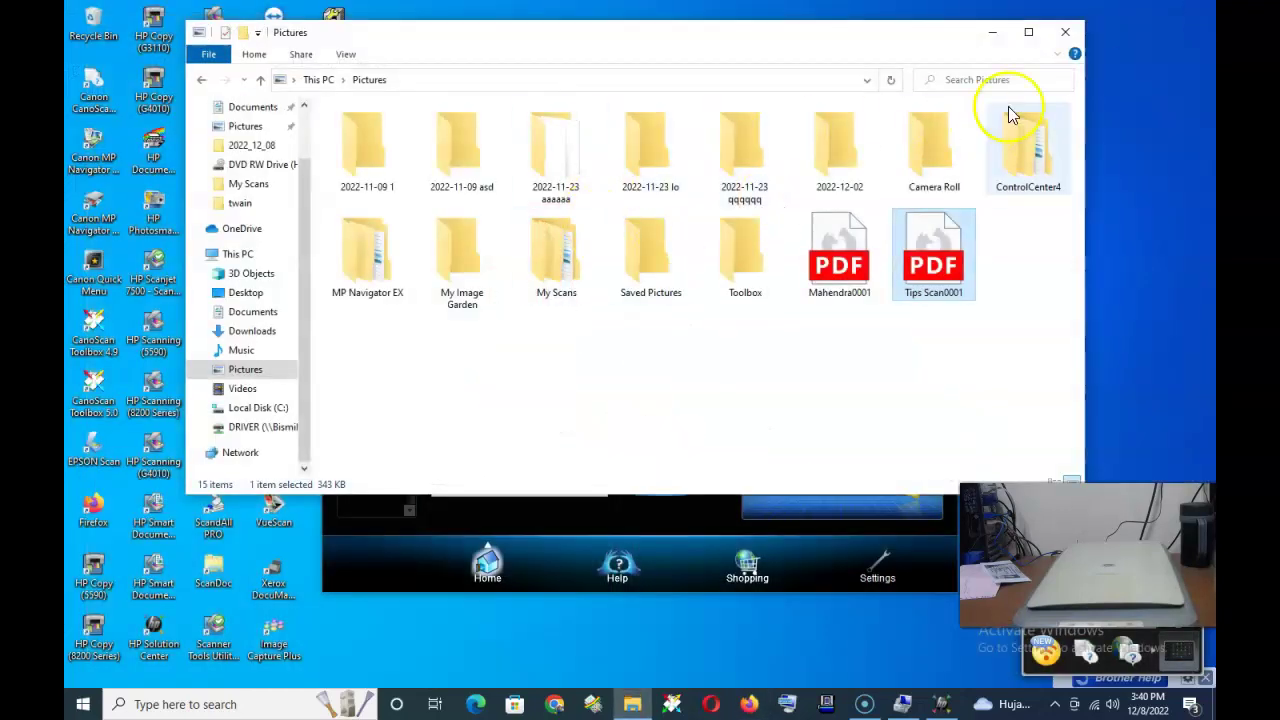
click(992, 34)
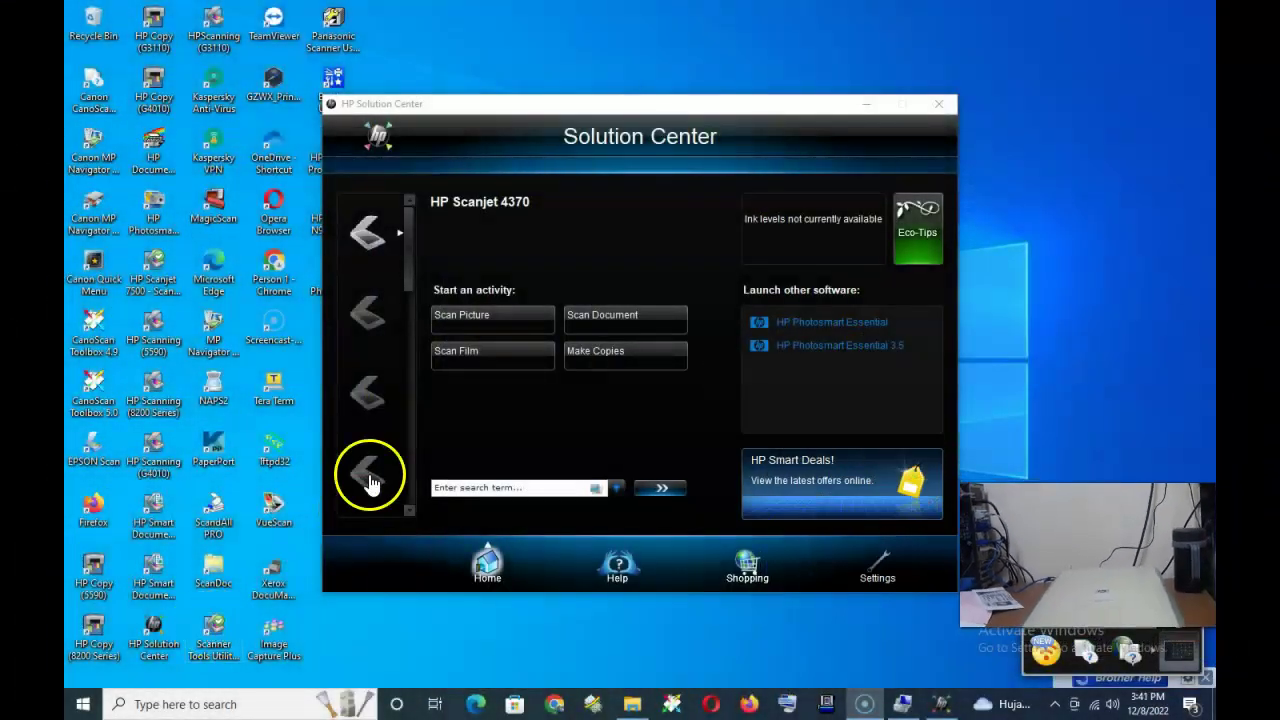
Step: Start a new document scan, choose the Negatives to File shortcut and open its settings for editing
click(604, 320)
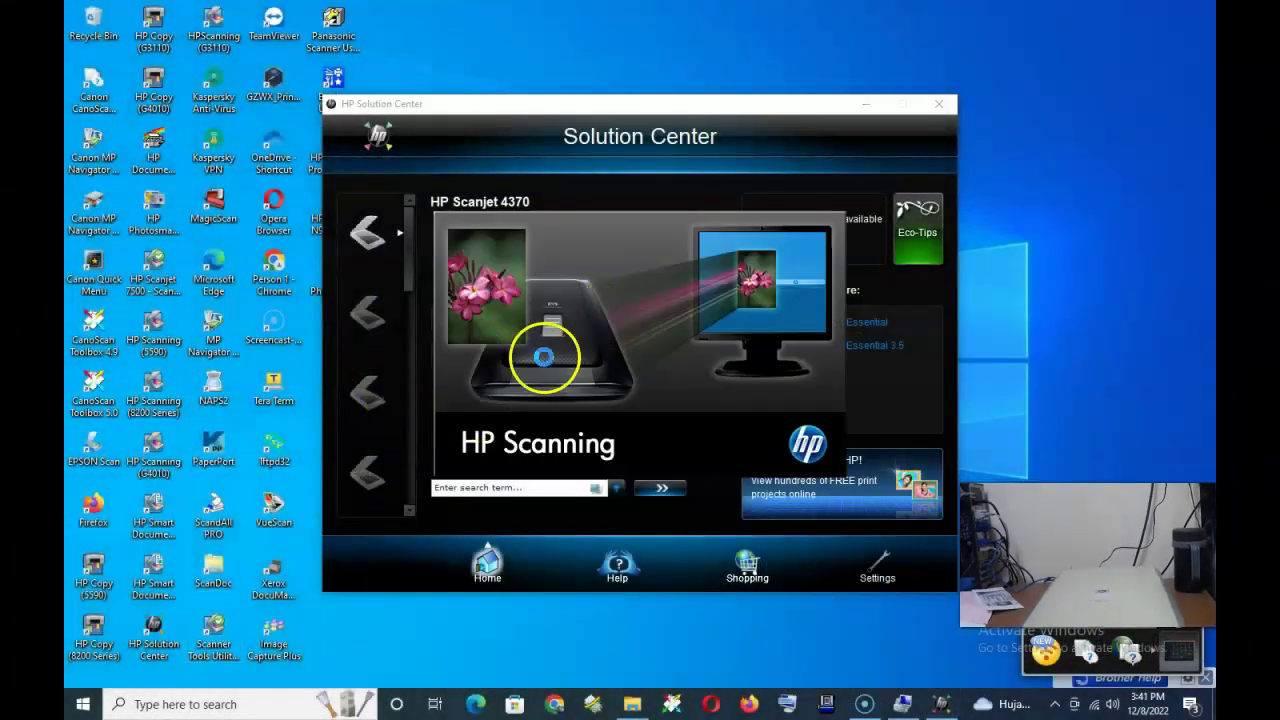
scroll(528, 357, down, 5)
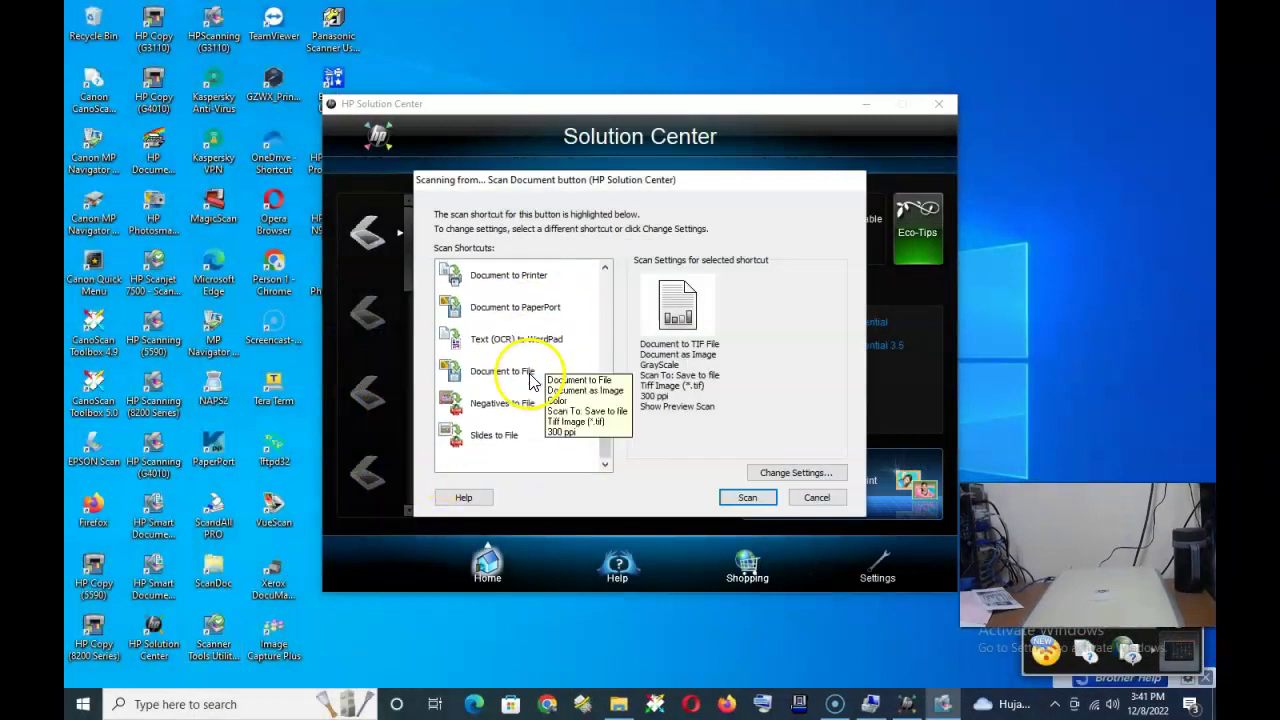
click(497, 409)
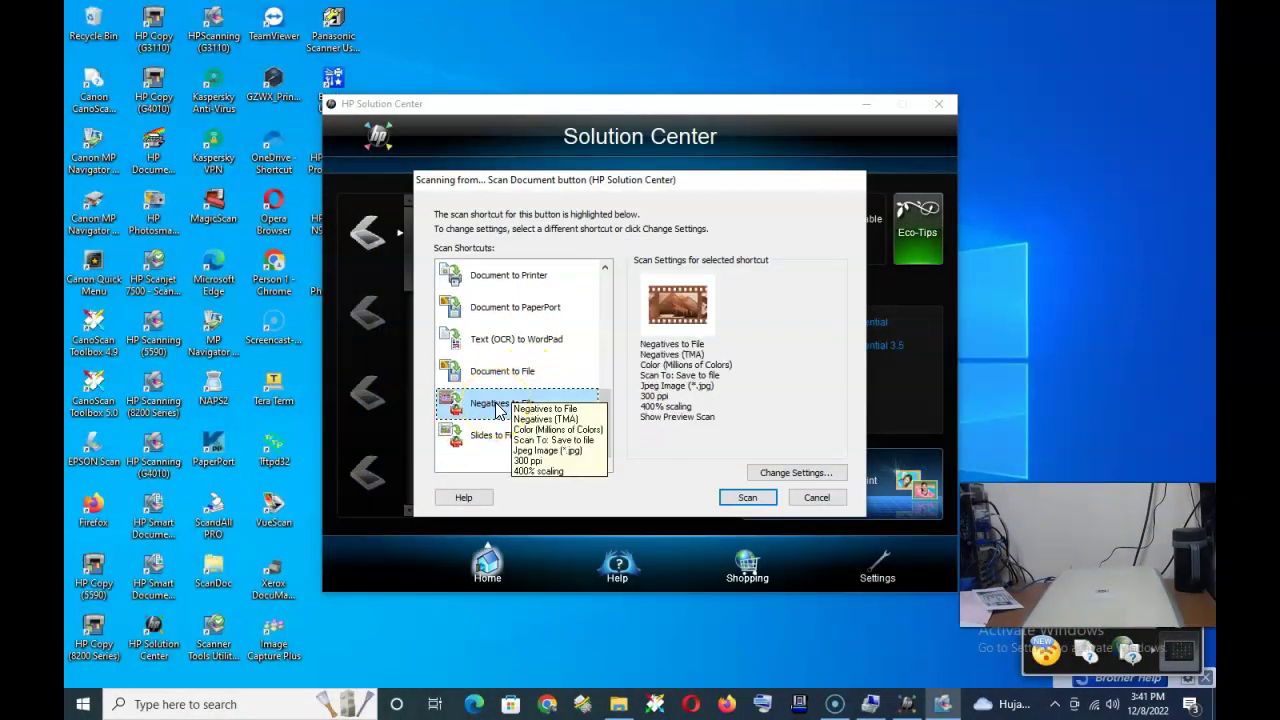
click(788, 474)
Step: Set the output resolution to 150 ppi in the advanced TMA settings of the negatives shortcut
click(724, 271)
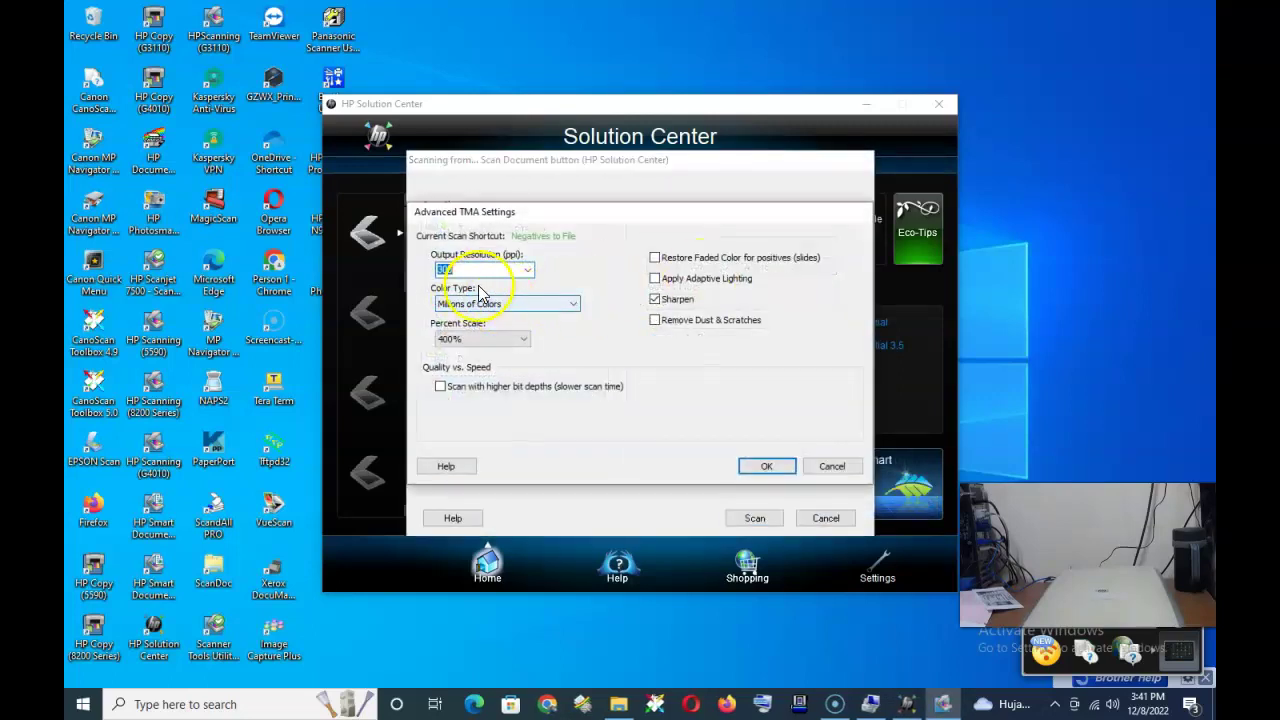
click(527, 270)
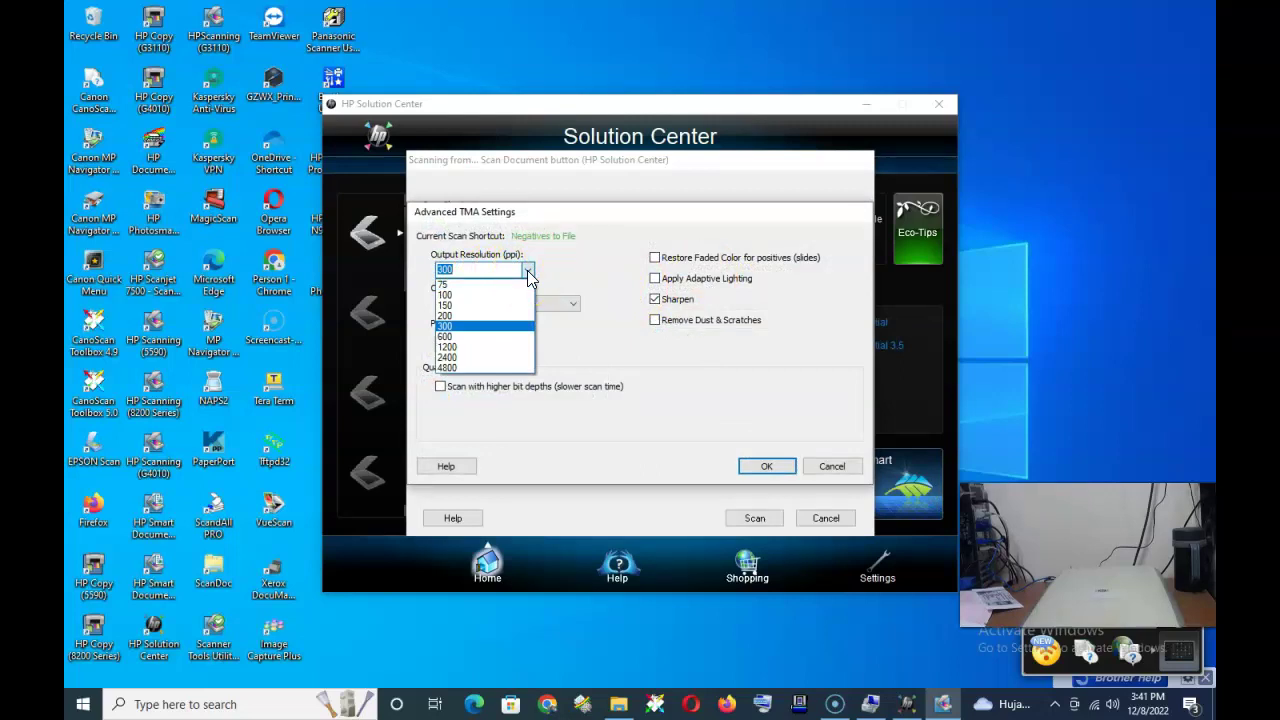
click(471, 306)
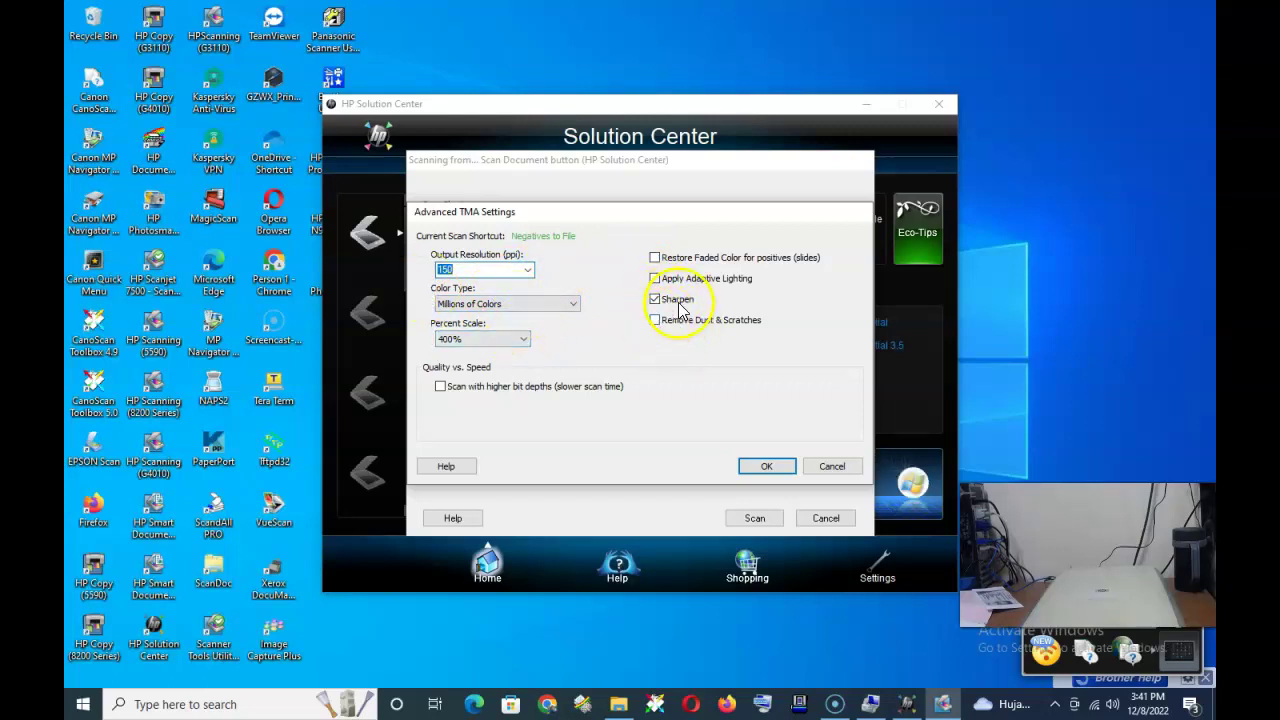
click(767, 468)
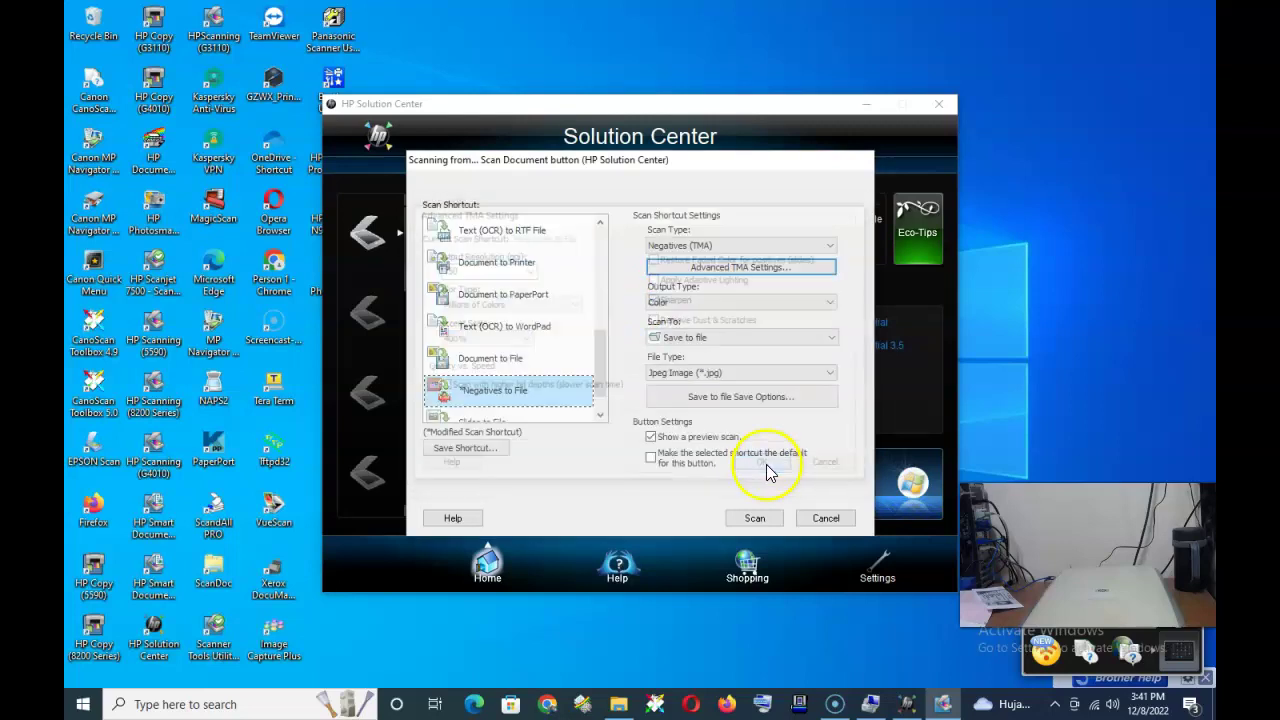
Step: Check the output and file type options, keep Color and Jpeg Image (*.jpg), and proceed with the negatives scan
click(672, 312)
click(680, 313)
click(688, 374)
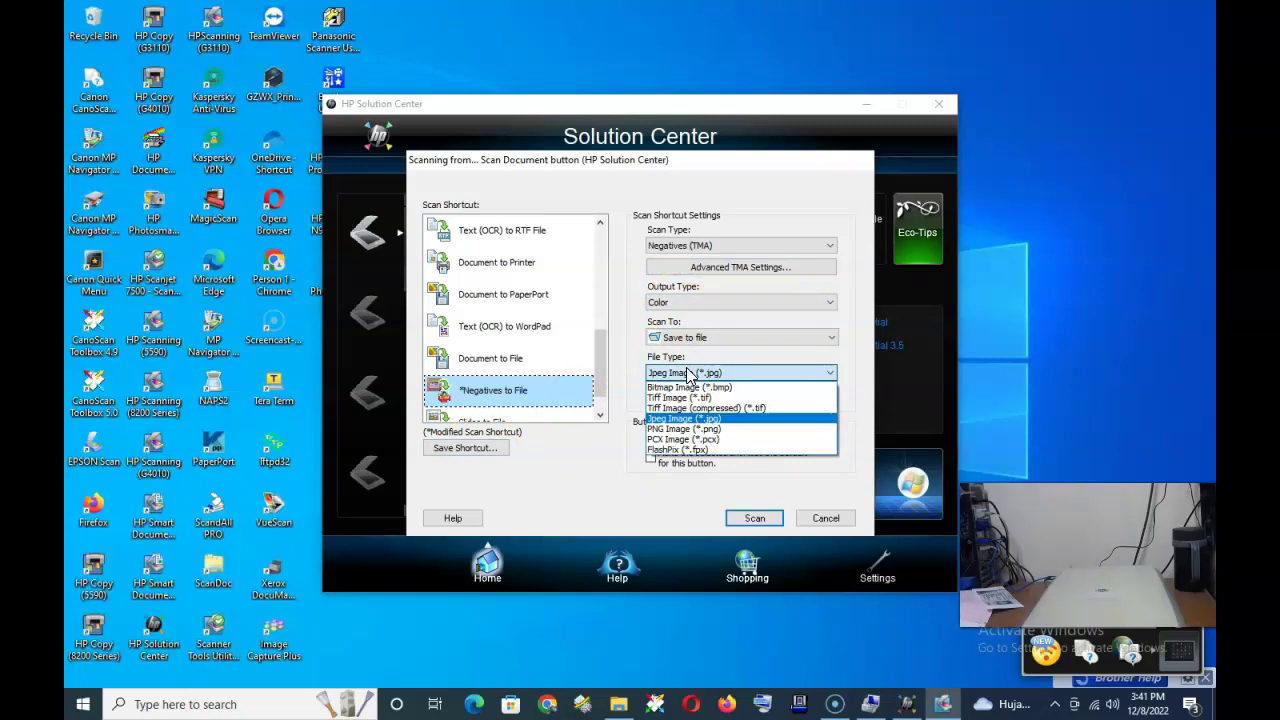
click(688, 374)
click(745, 522)
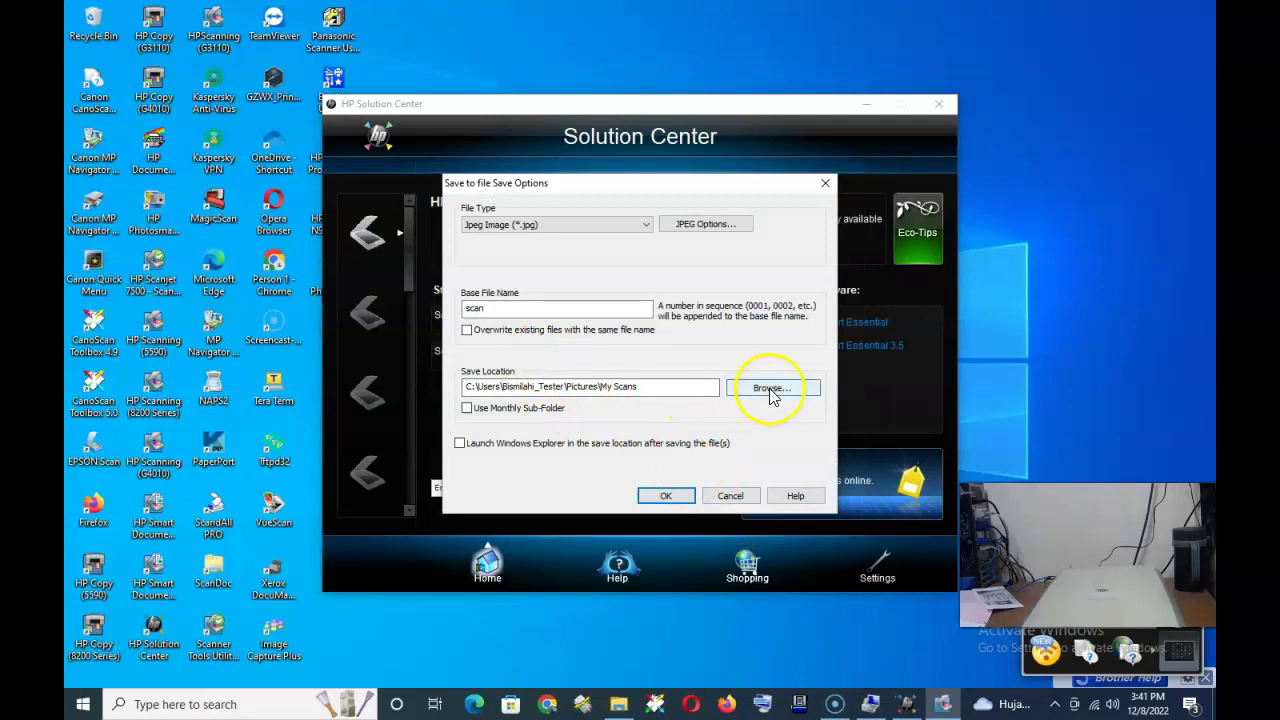
Step: Change the save location of the JPEG scans from My Scans to the parent Pictures folder
click(769, 388)
scroll(675, 402, down, 2)
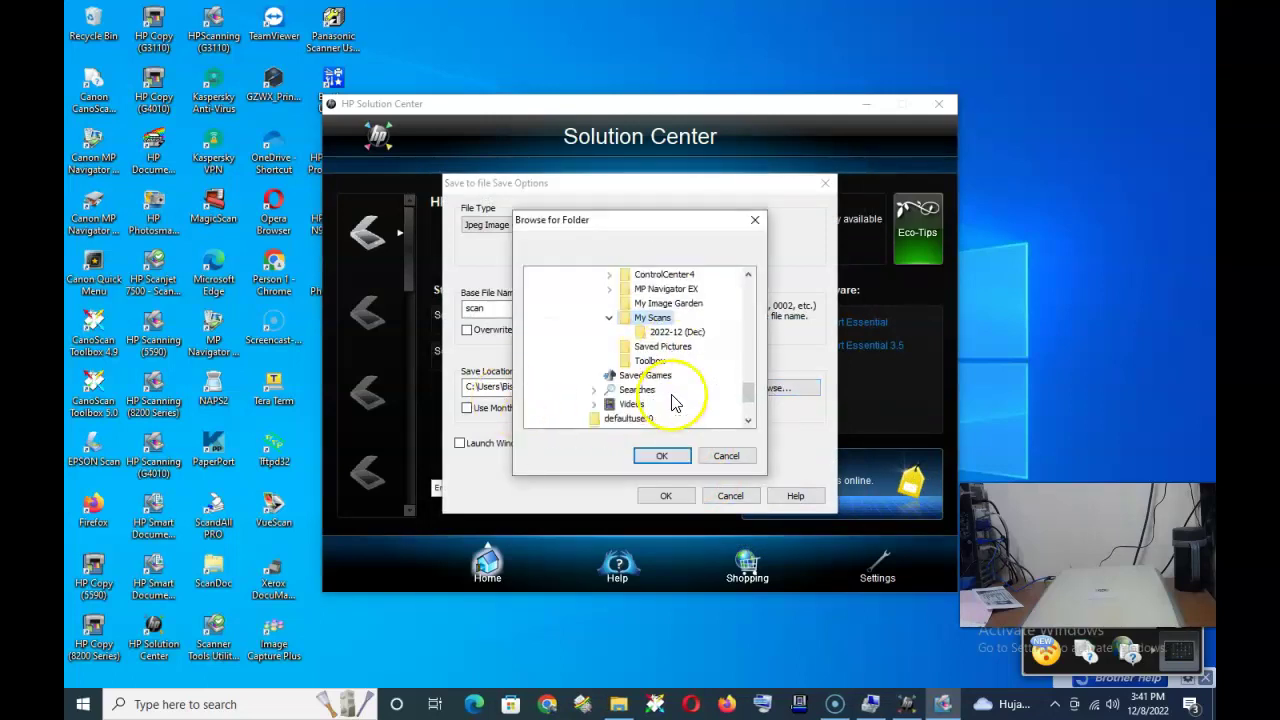
scroll(648, 360, up, 3)
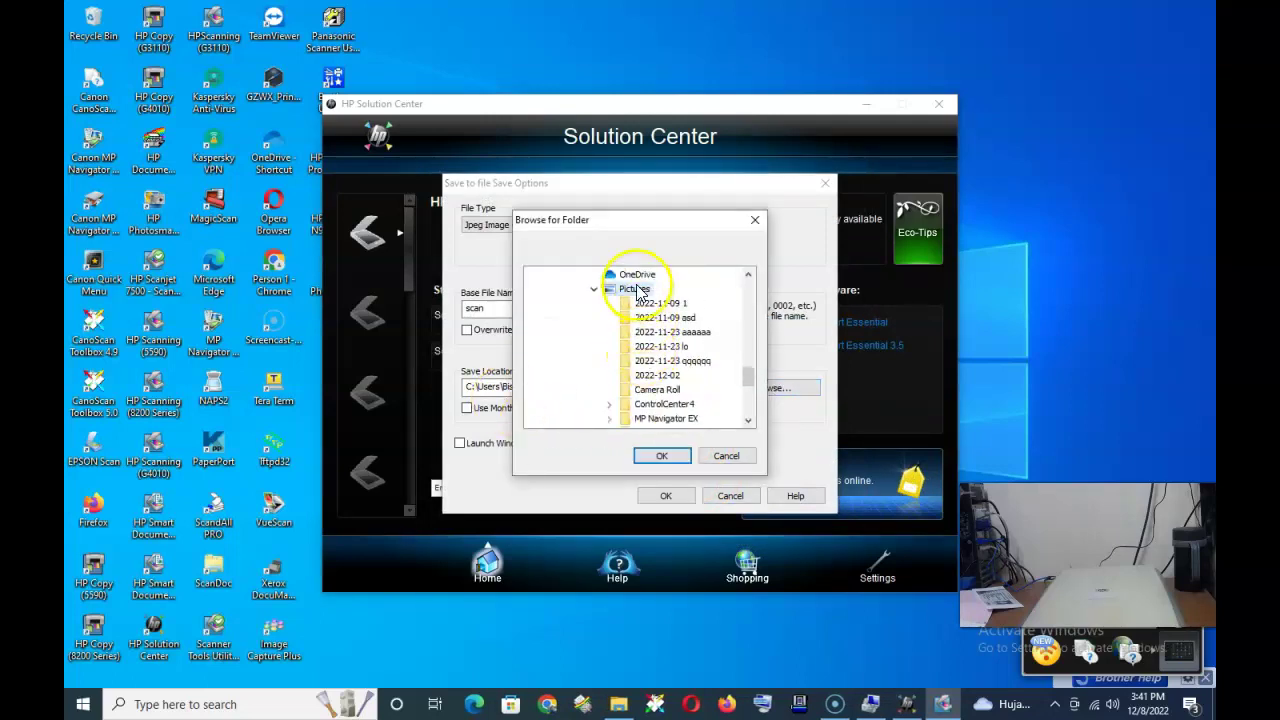
click(668, 458)
Step: Enter the person's name followed by Klise as the base file name and confirm the save options to start scanning
drag(503, 312, 455, 313)
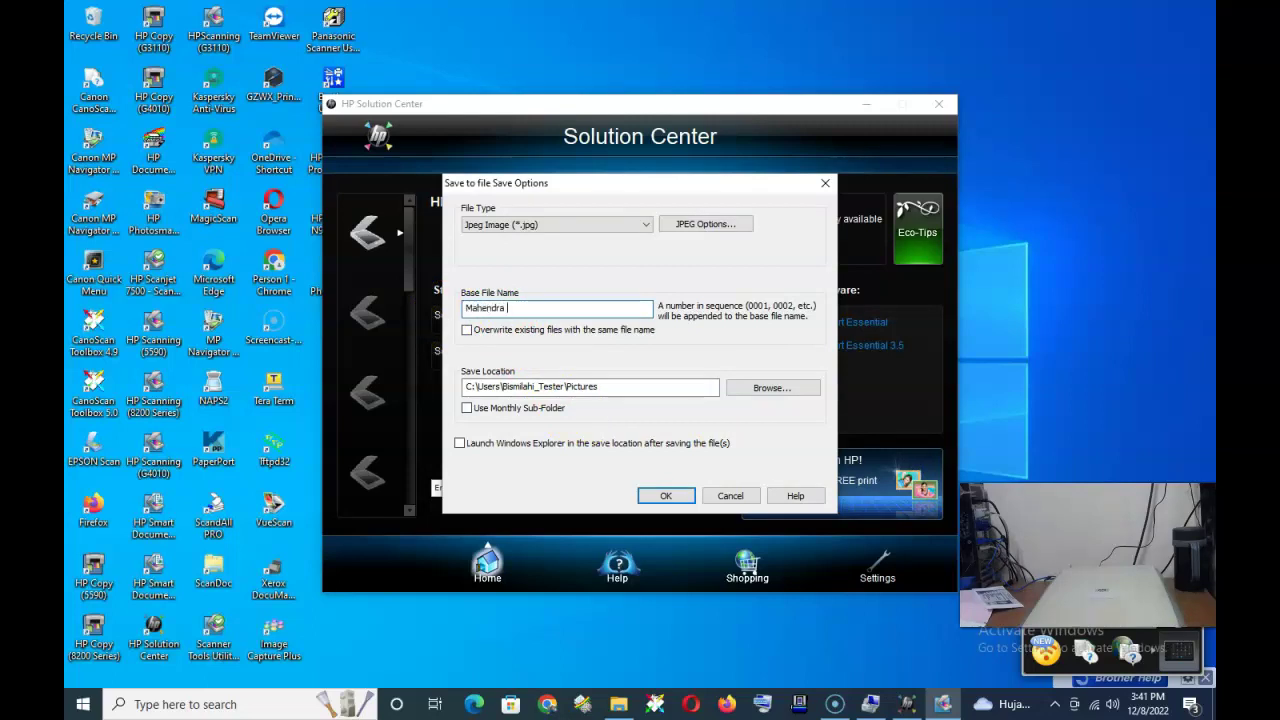
text(ise)
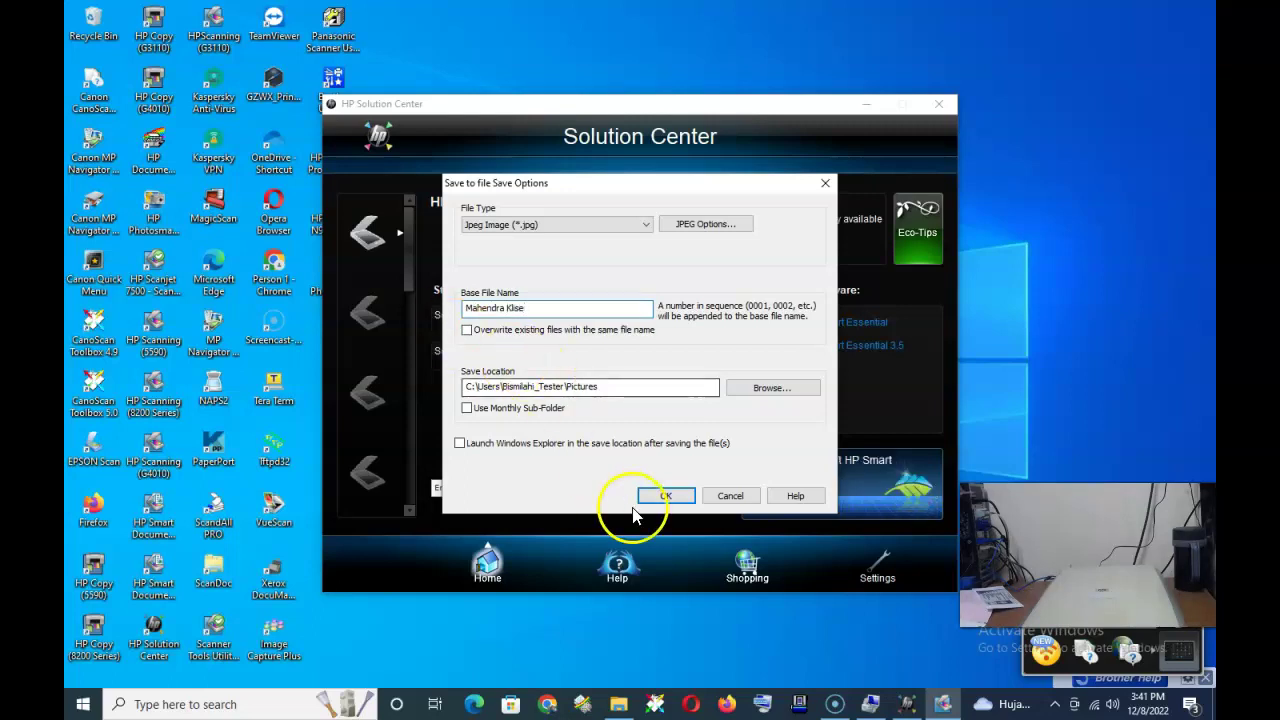
click(667, 497)
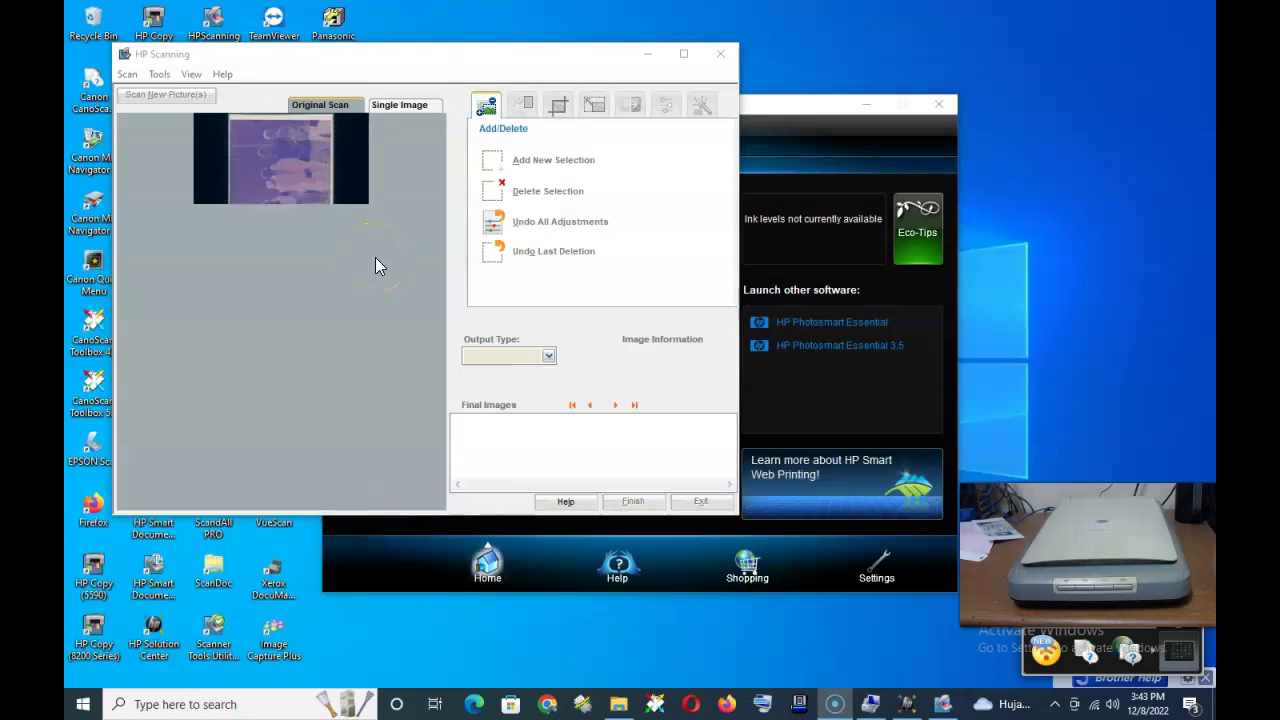
Step: Examine the two scanned negative frames individually among the final images
click(251, 243)
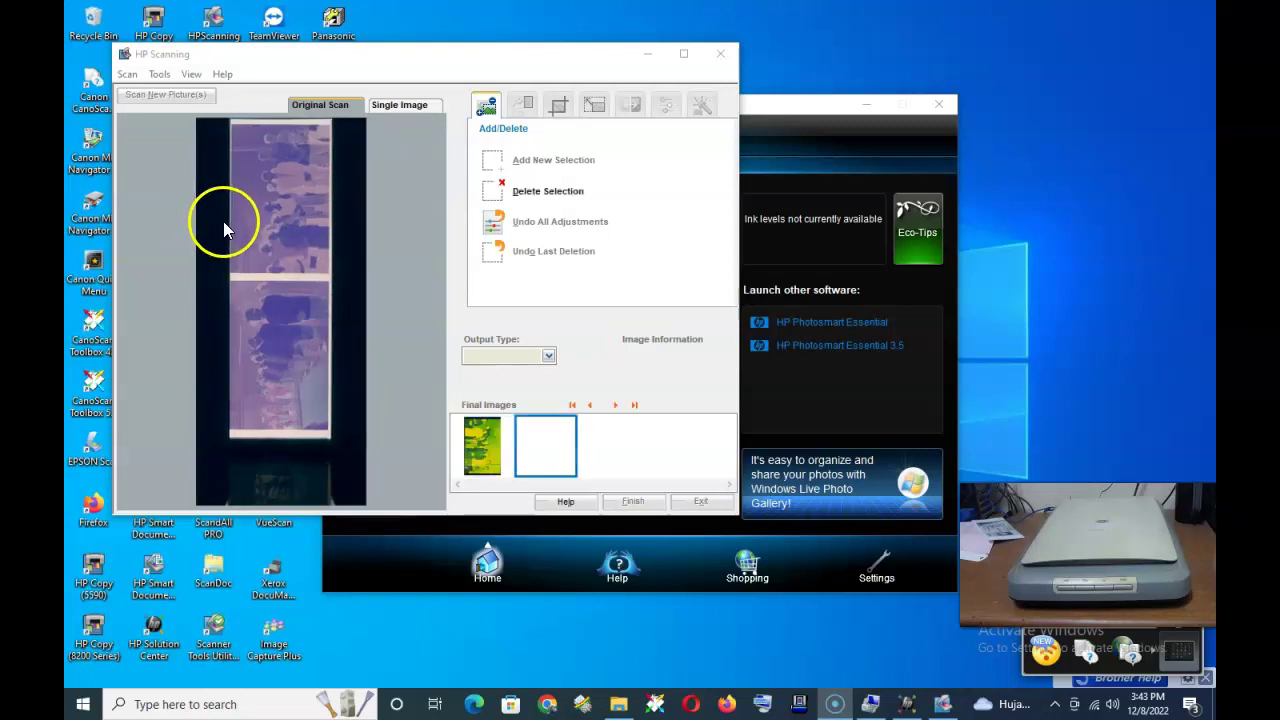
click(490, 458)
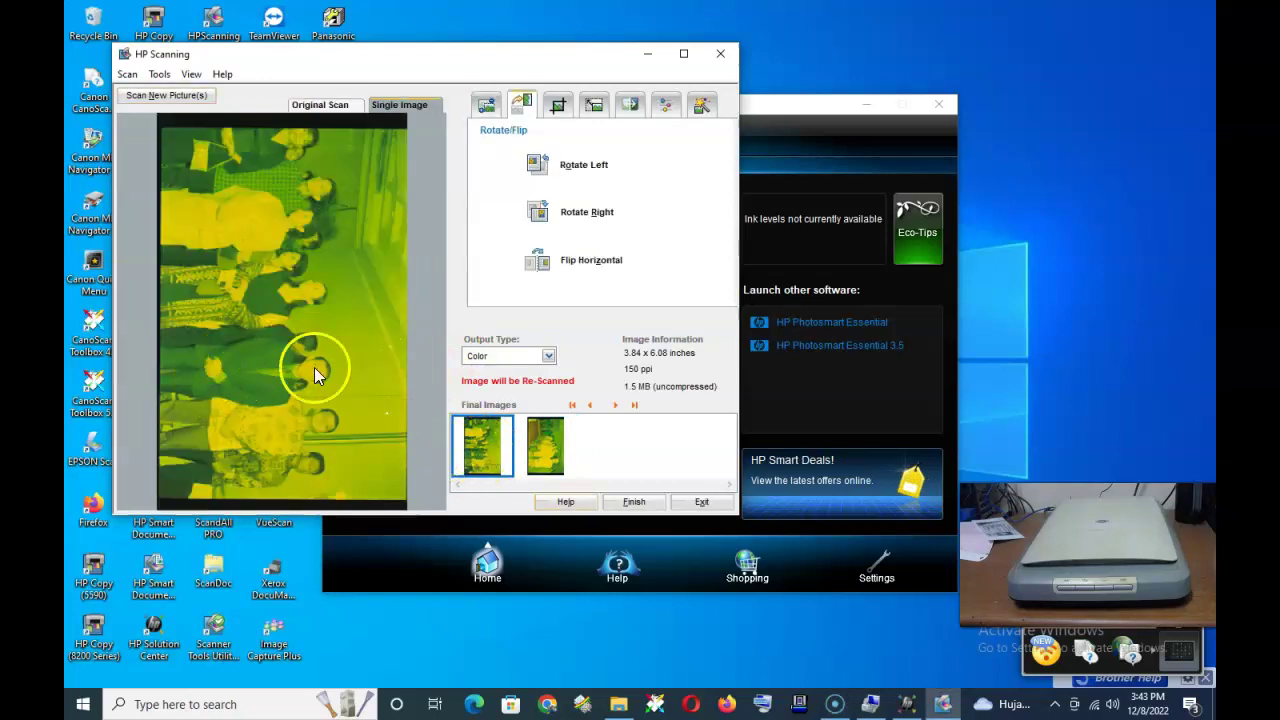
click(545, 440)
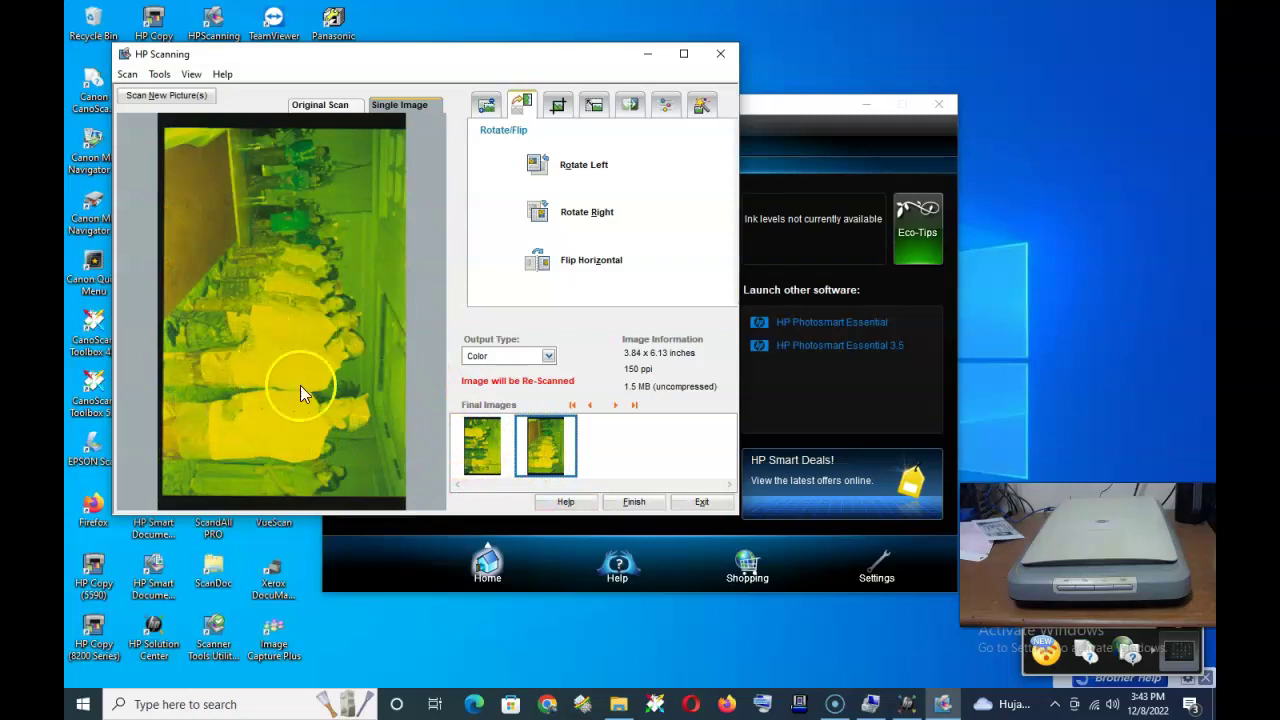
click(496, 444)
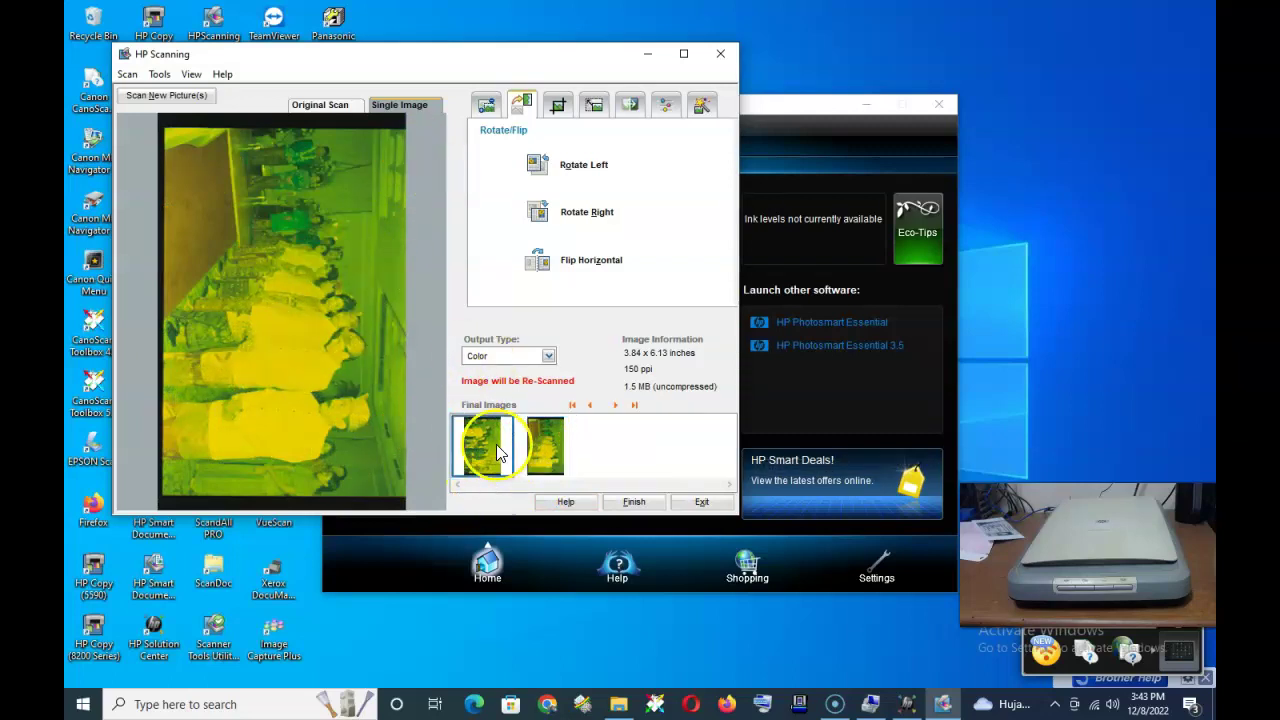
Step: Delete the selection around the lower negative frame, keeping only the upper frame for scanning
click(486, 105)
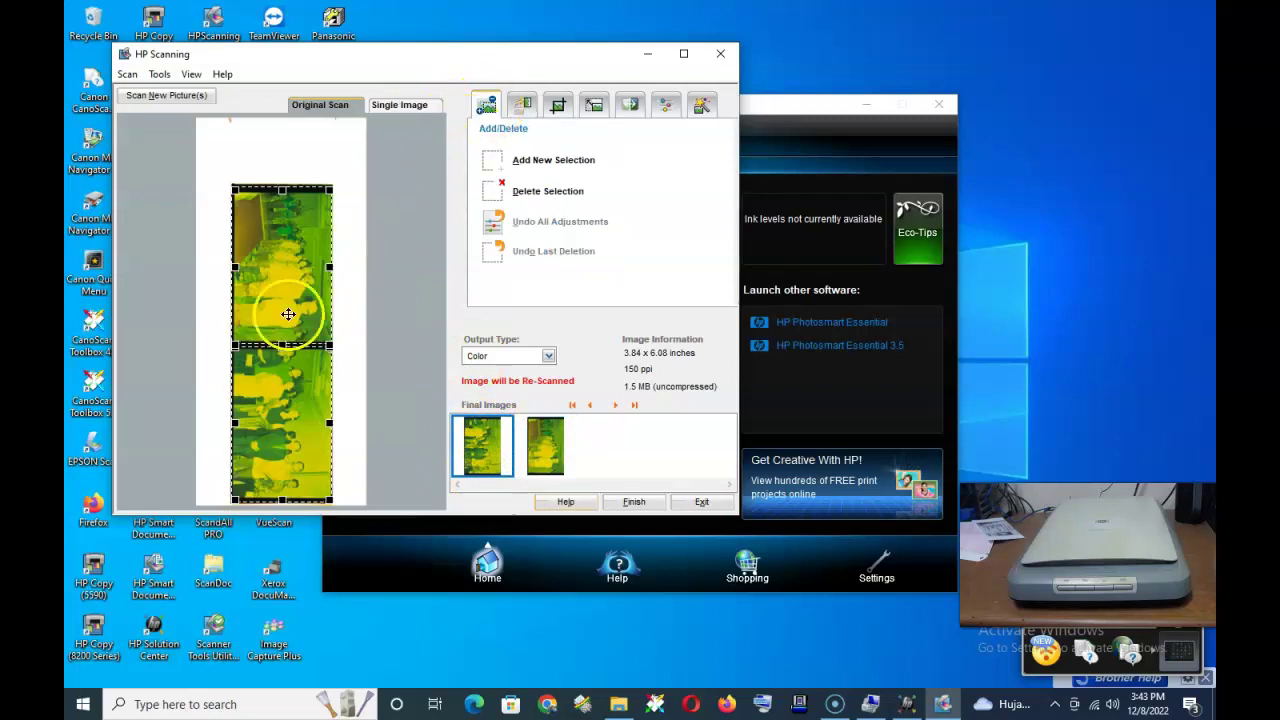
click(512, 190)
click(482, 323)
Step: Crop the remaining frame to about 0.94 x 1.41 inches inside its black border, and finish the scan without scanning more pictures
click(558, 106)
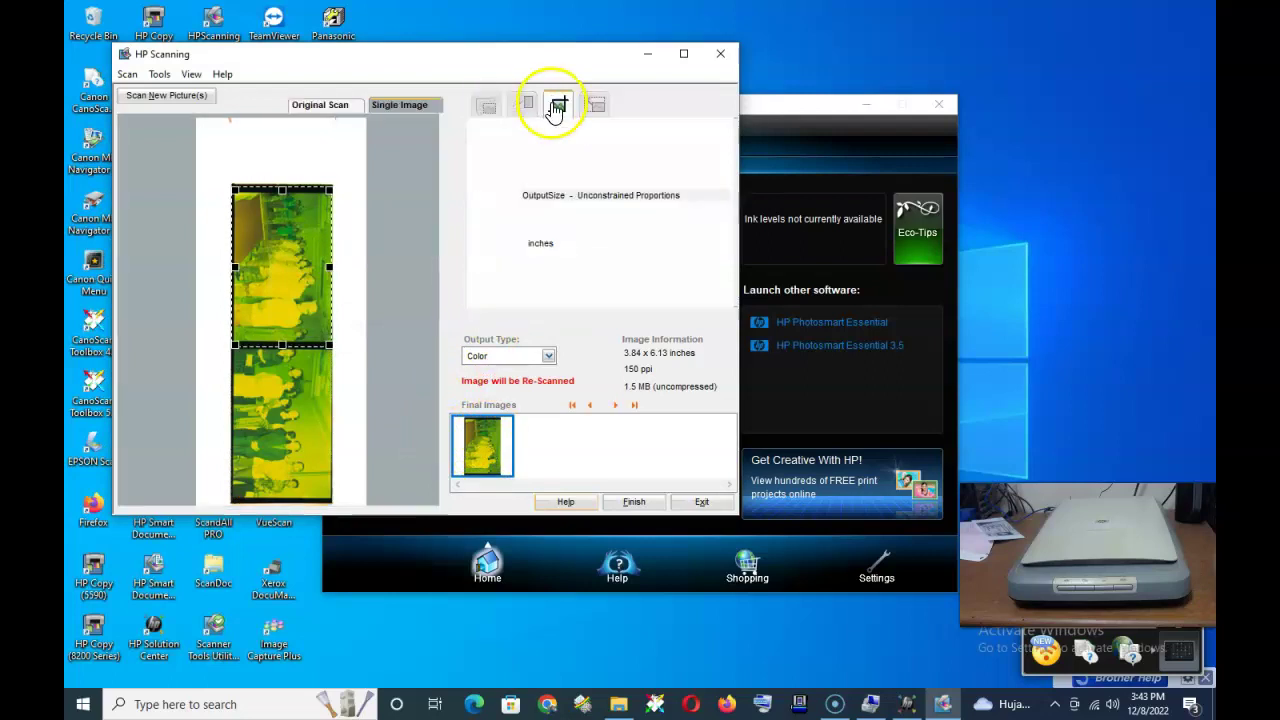
drag(289, 231, 286, 162)
drag(280, 474, 278, 461)
drag(183, 298, 191, 314)
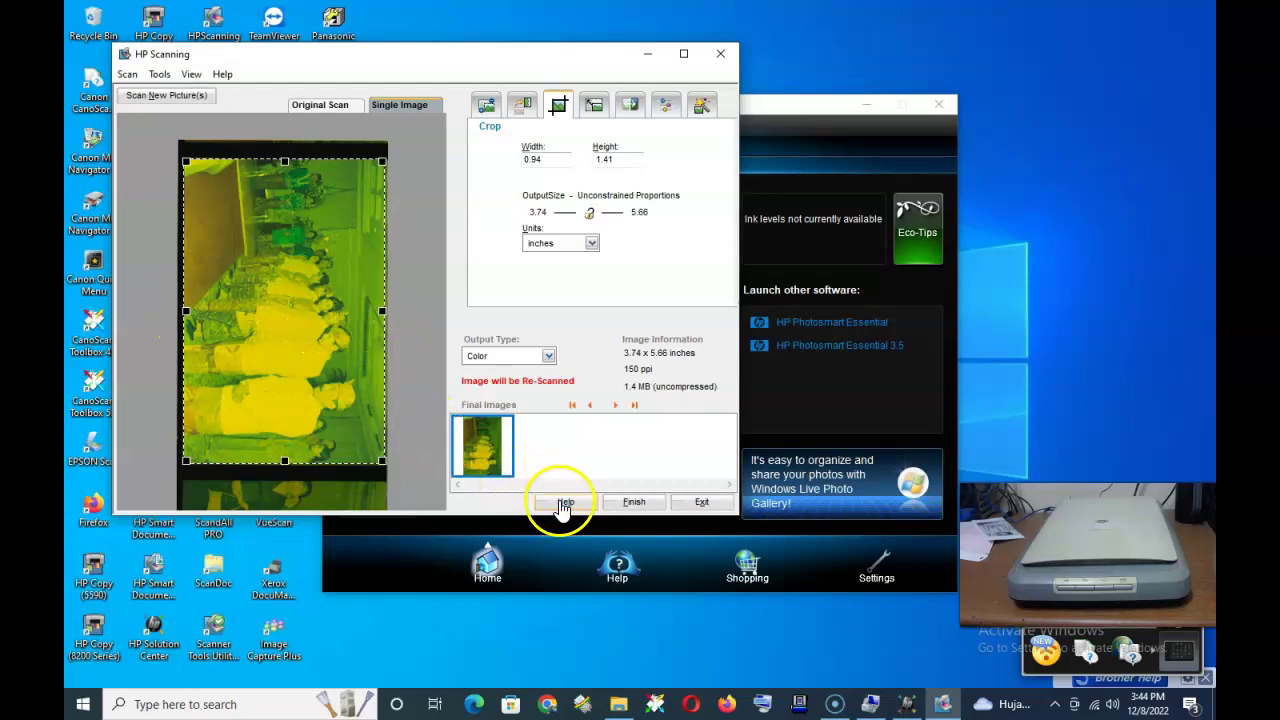
click(635, 503)
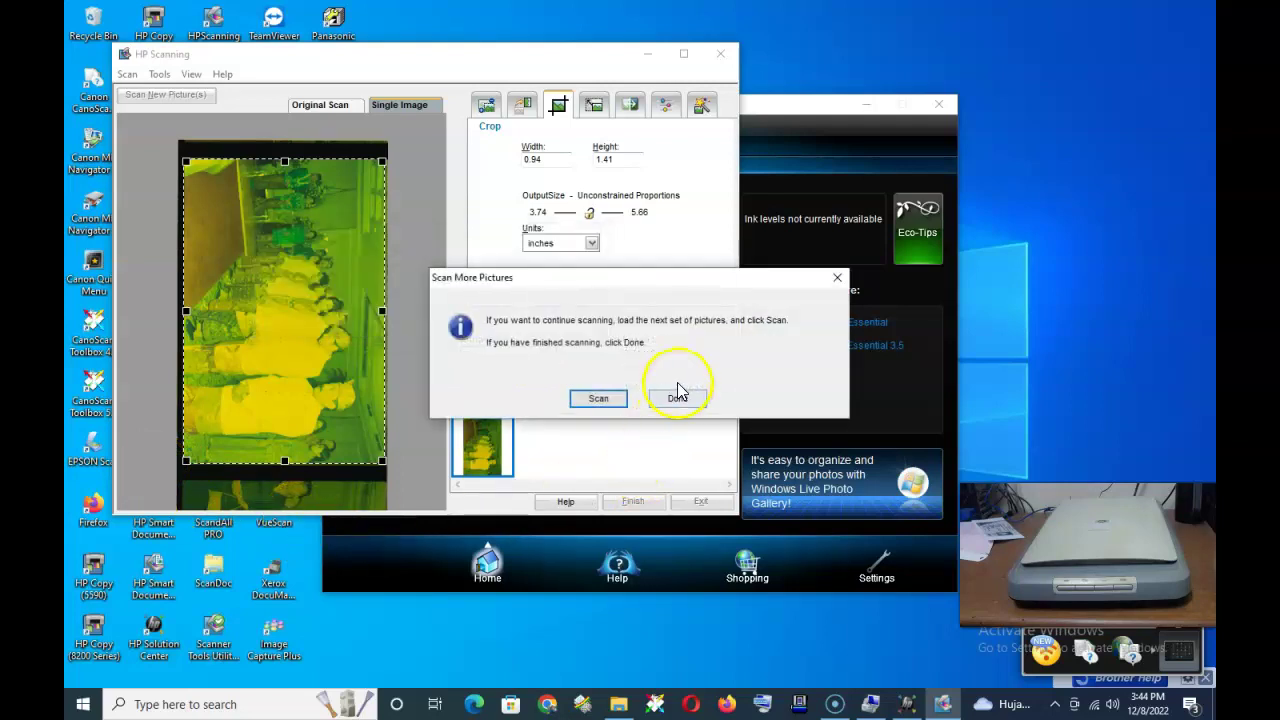
click(680, 399)
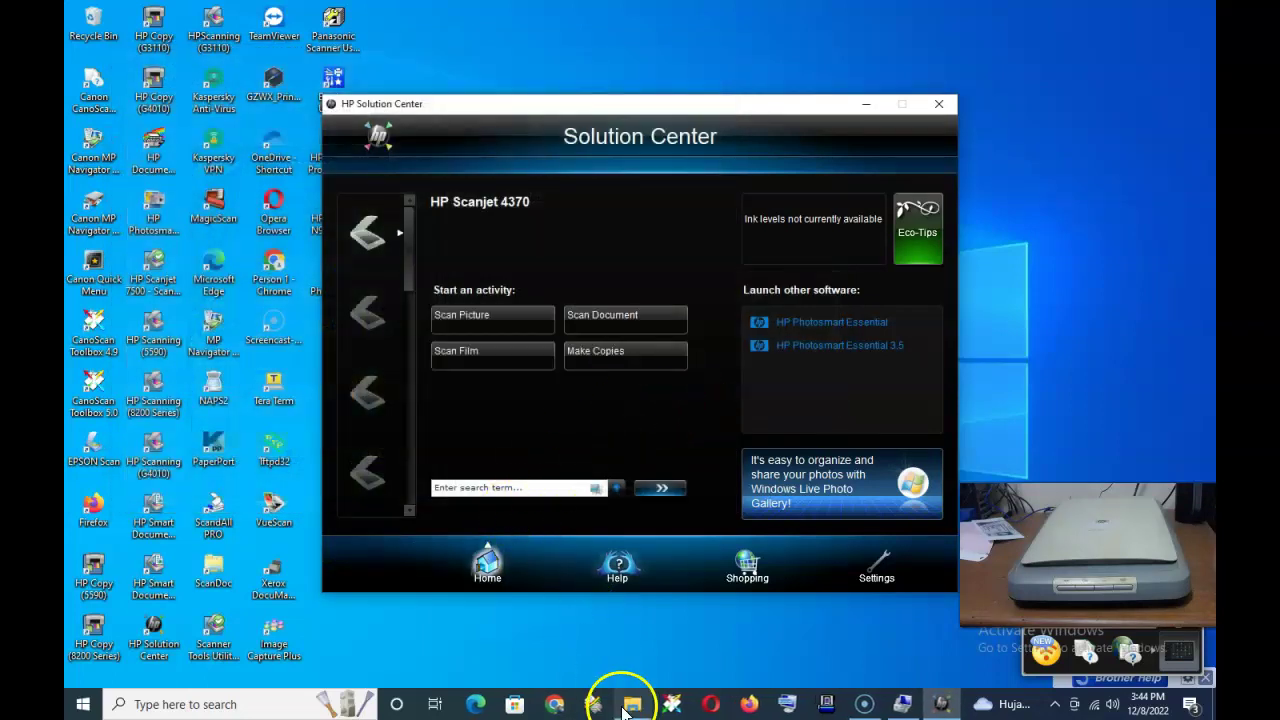
Step: Switch to File Explorer, open the newly scanned Klise JPEG from the Pictures folder and examine its details up close
click(630, 706)
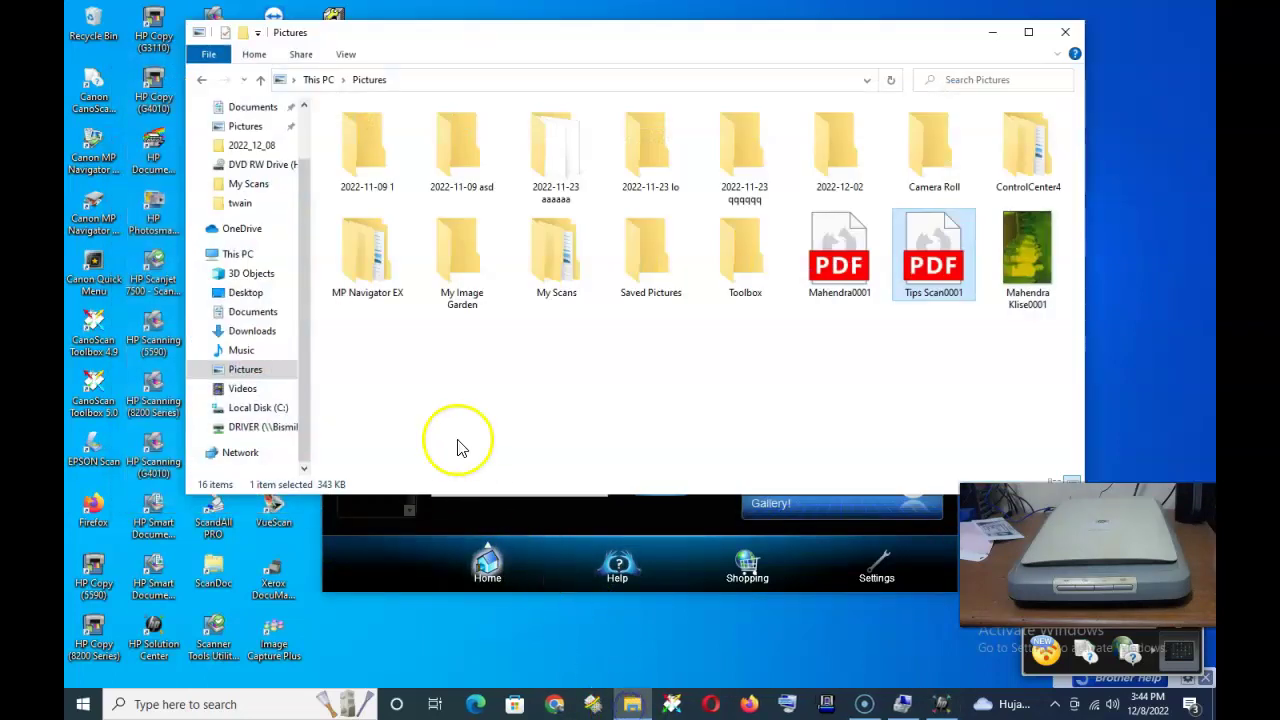
click(1049, 262)
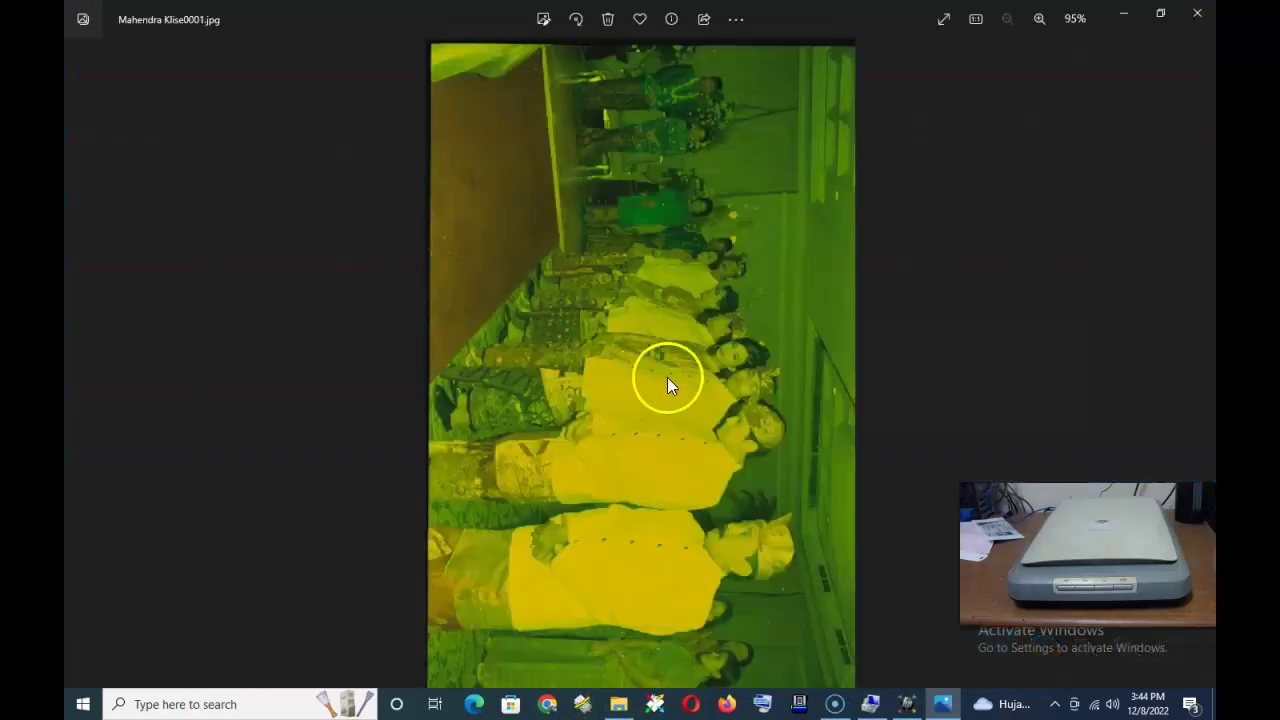
scroll(740, 365, up, 4)
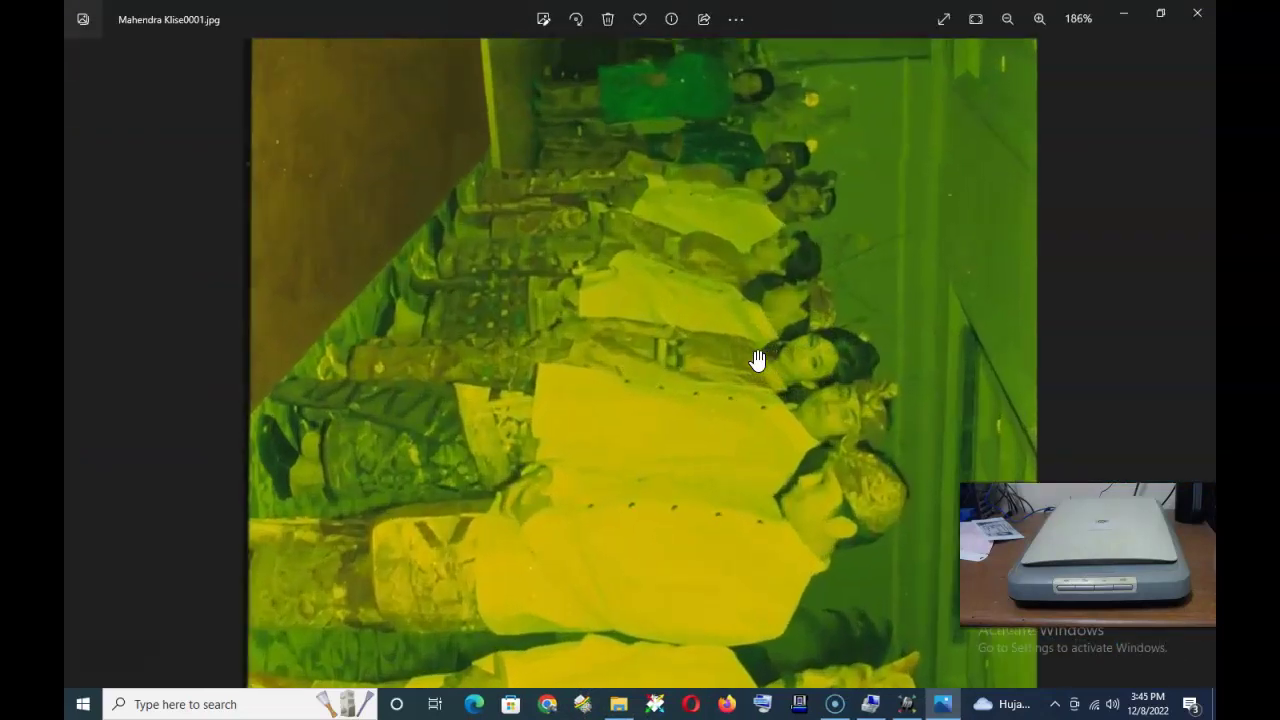
scroll(757, 360, down, 4)
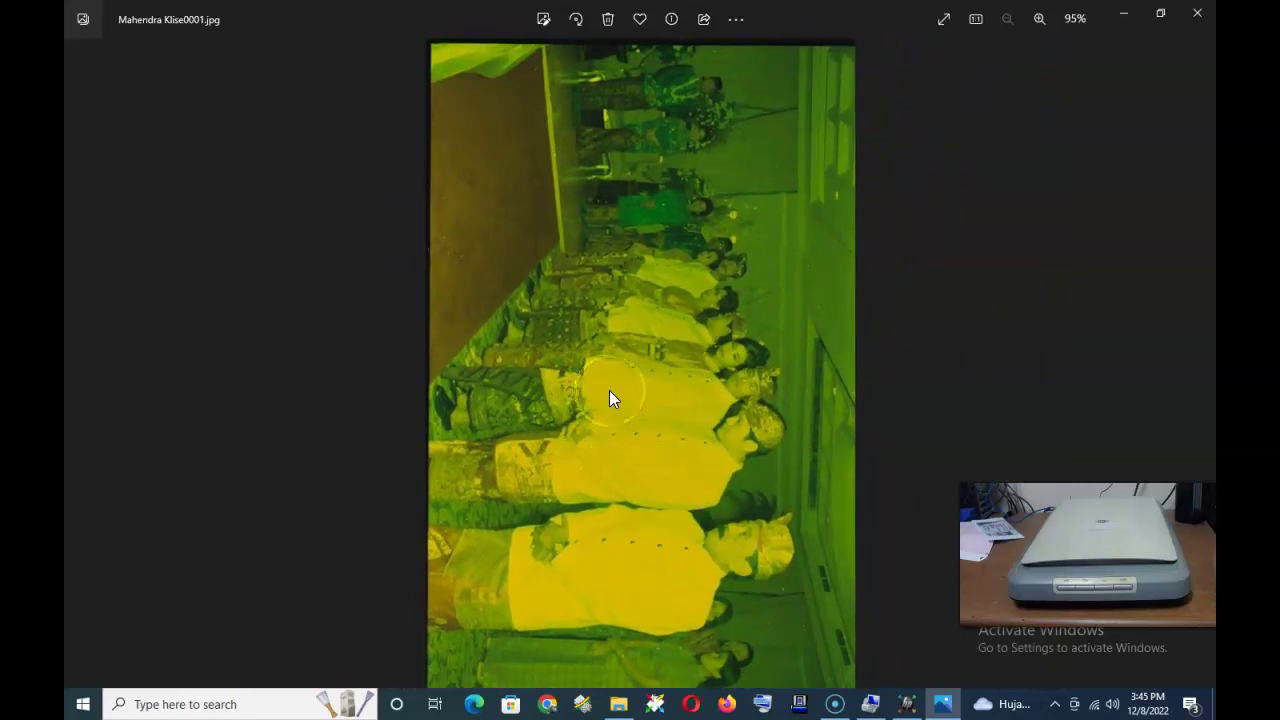
scroll(609, 390, up, 2)
scroll(609, 390, down, 2)
click(549, 405)
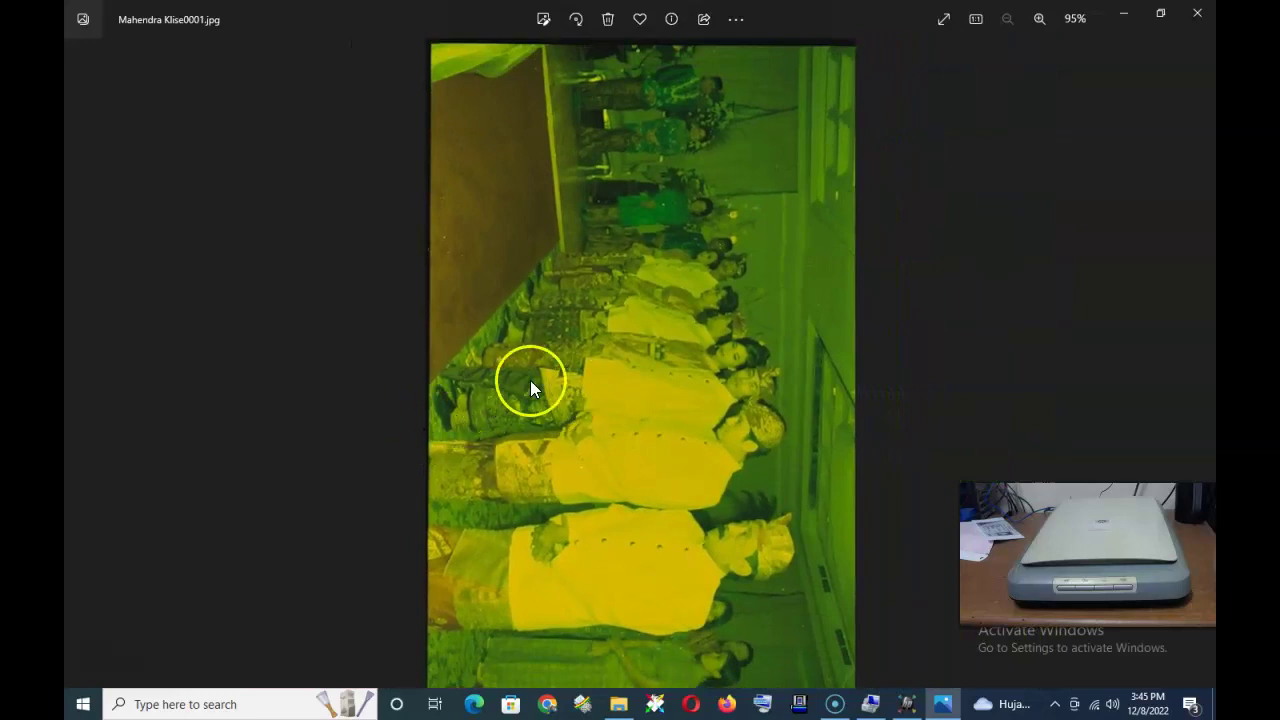